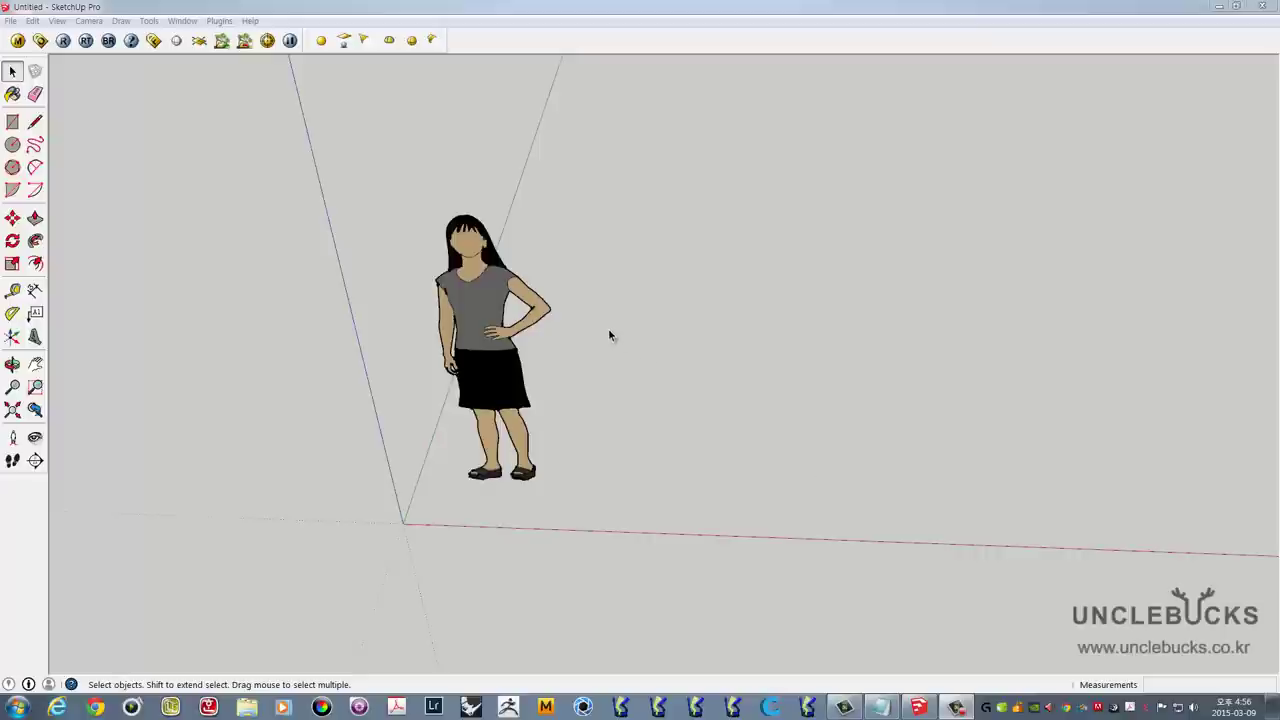
# Step: Orbit the view around the scale figure to look down onto the ground
pyautogui.moveTo(608, 334)
pyautogui.mouseDown(button='middle')
pyautogui.moveTo(770, 378)
pyautogui.moveTo(234, 256)
pyautogui.mouseUp(button='middle')
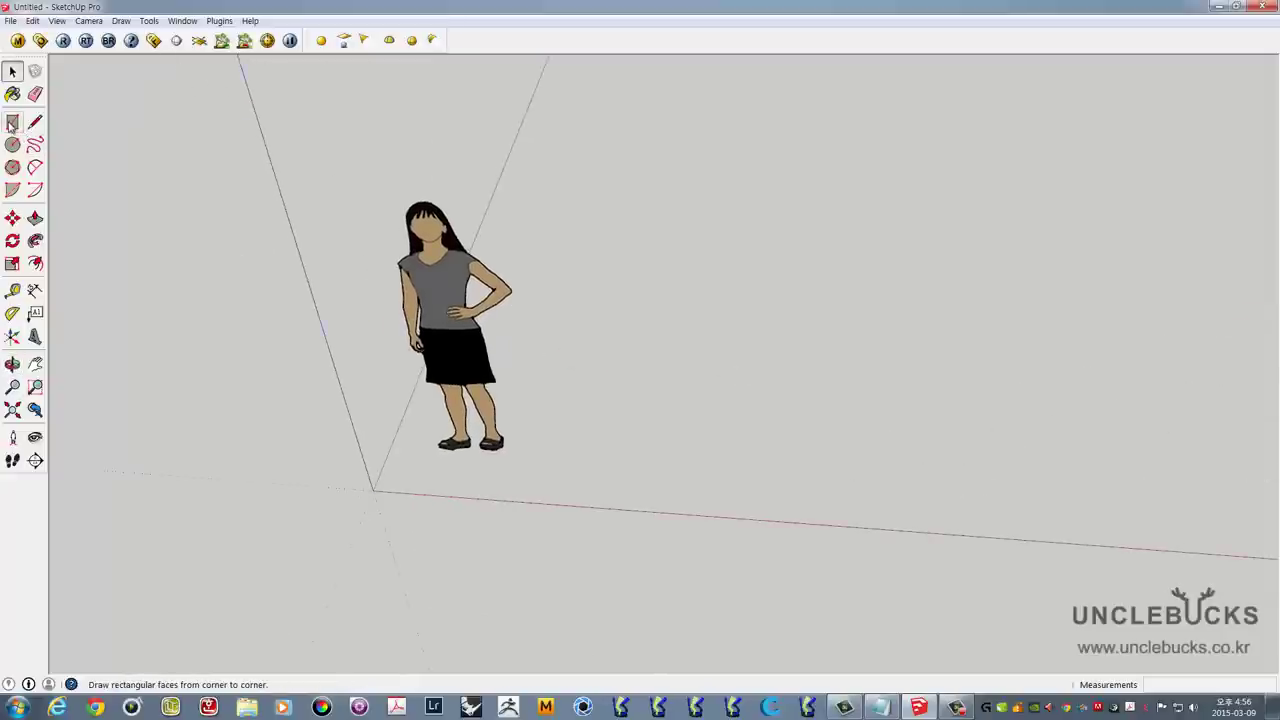
pyautogui.moveTo(604, 400); pyautogui.dragTo(774, 408, button='middle')
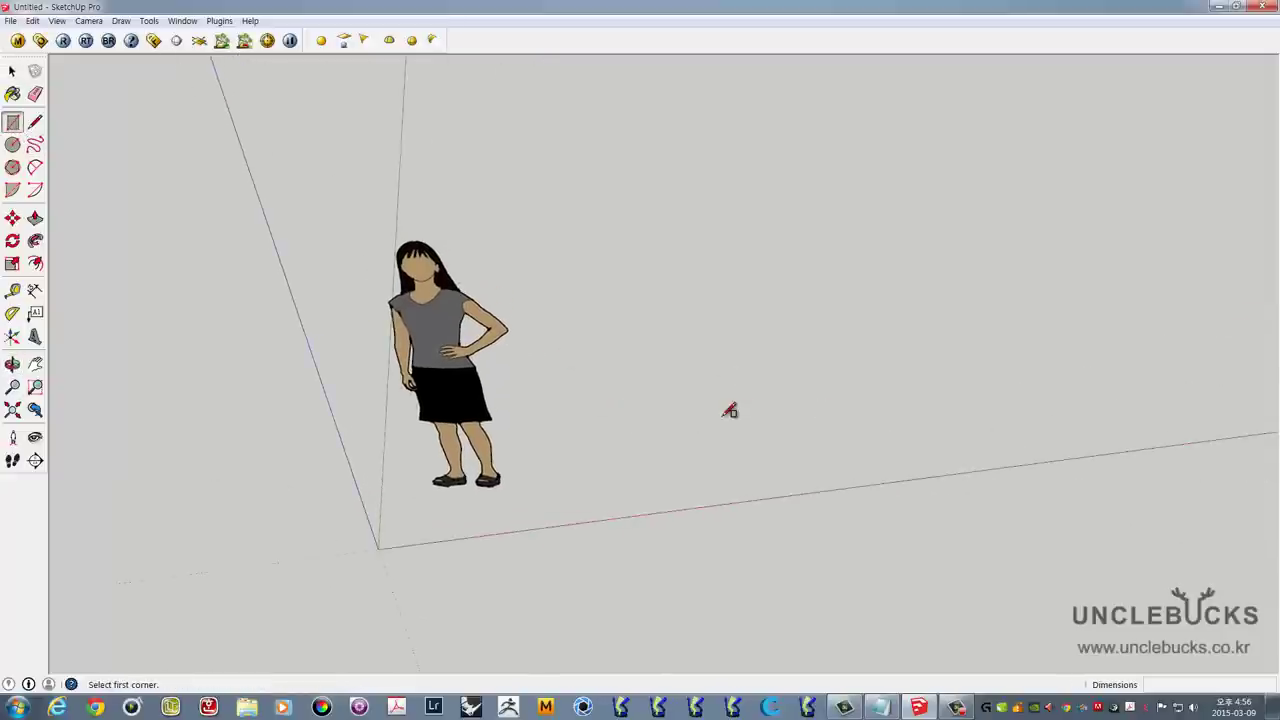
# Step: Draw three rectangles on the ground: one in front, one to the right, one farther back
pyautogui.click(911, 494)
pyautogui.moveTo(849, 492)
pyautogui.mouseDown(button='middle')
pyautogui.moveTo(478, 392)
pyautogui.moveTo(749, 363)
pyautogui.moveTo(623, 409)
pyautogui.moveTo(694, 371)
pyautogui.moveTo(672, 442)
pyautogui.moveTo(520, 477)
pyautogui.moveTo(920, 414)
pyautogui.moveTo(760, 423)
pyautogui.moveTo(767, 588)
pyautogui.moveTo(720, 457)
pyautogui.moveTo(571, 380)
pyautogui.moveTo(634, 423)
pyautogui.mouseUp(button='middle')
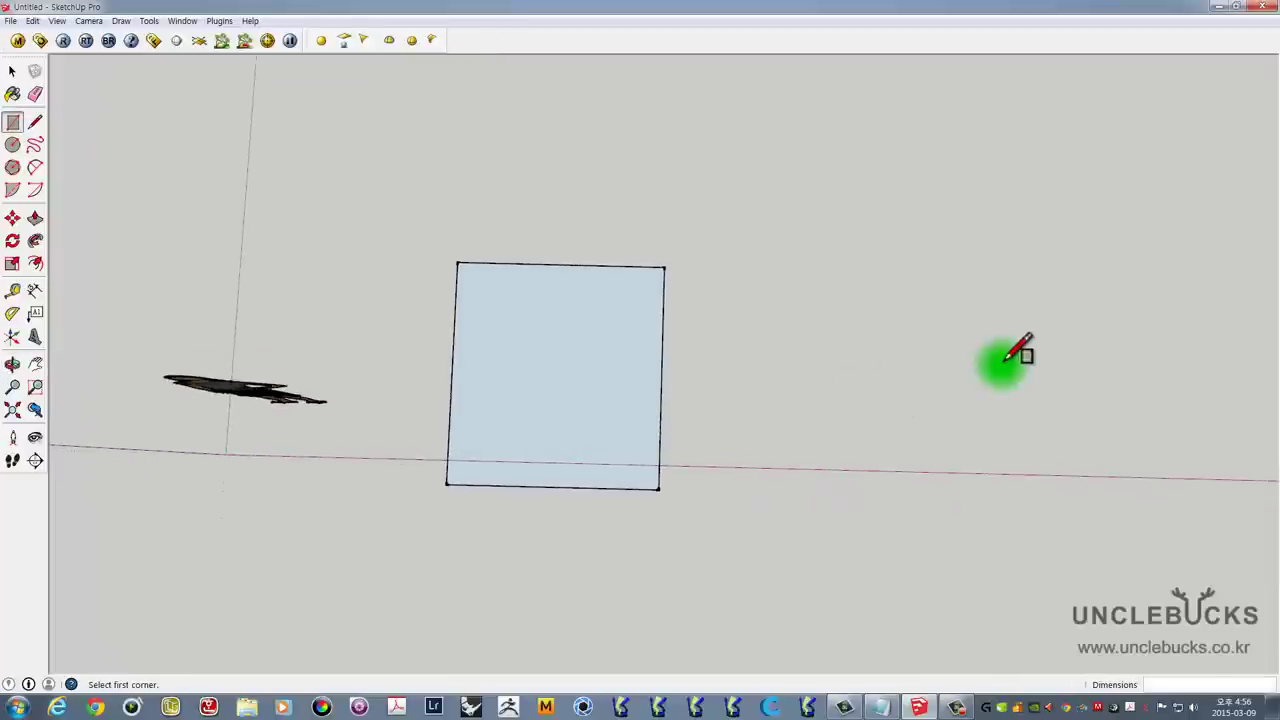
pyautogui.click(1026, 289)
pyautogui.click(812, 496)
pyautogui.moveTo(829, 480); pyautogui.dragTo(860, 234, button='middle')
pyautogui.click(646, 168)
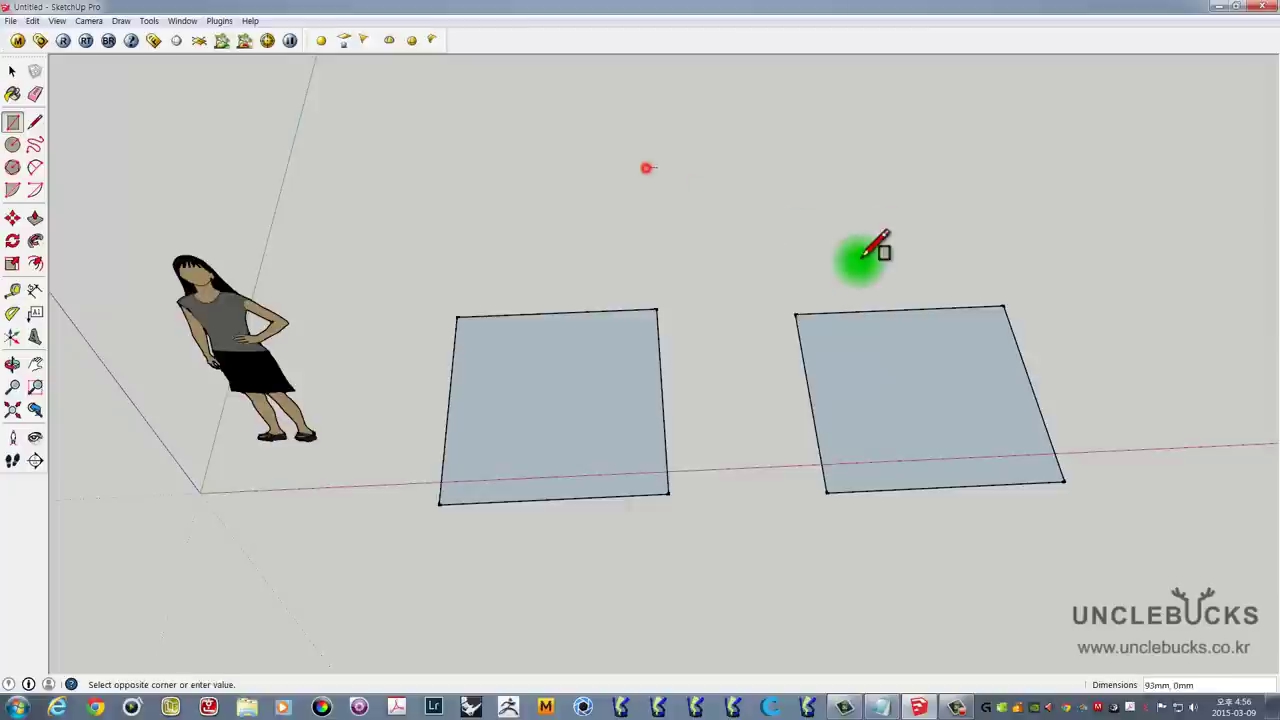
pyautogui.click(862, 258)
pyautogui.moveTo(820, 343)
pyautogui.mouseDown(button='middle')
pyautogui.moveTo(946, 271)
pyautogui.moveTo(597, 391)
pyautogui.moveTo(620, 378)
pyautogui.mouseUp(button='middle')
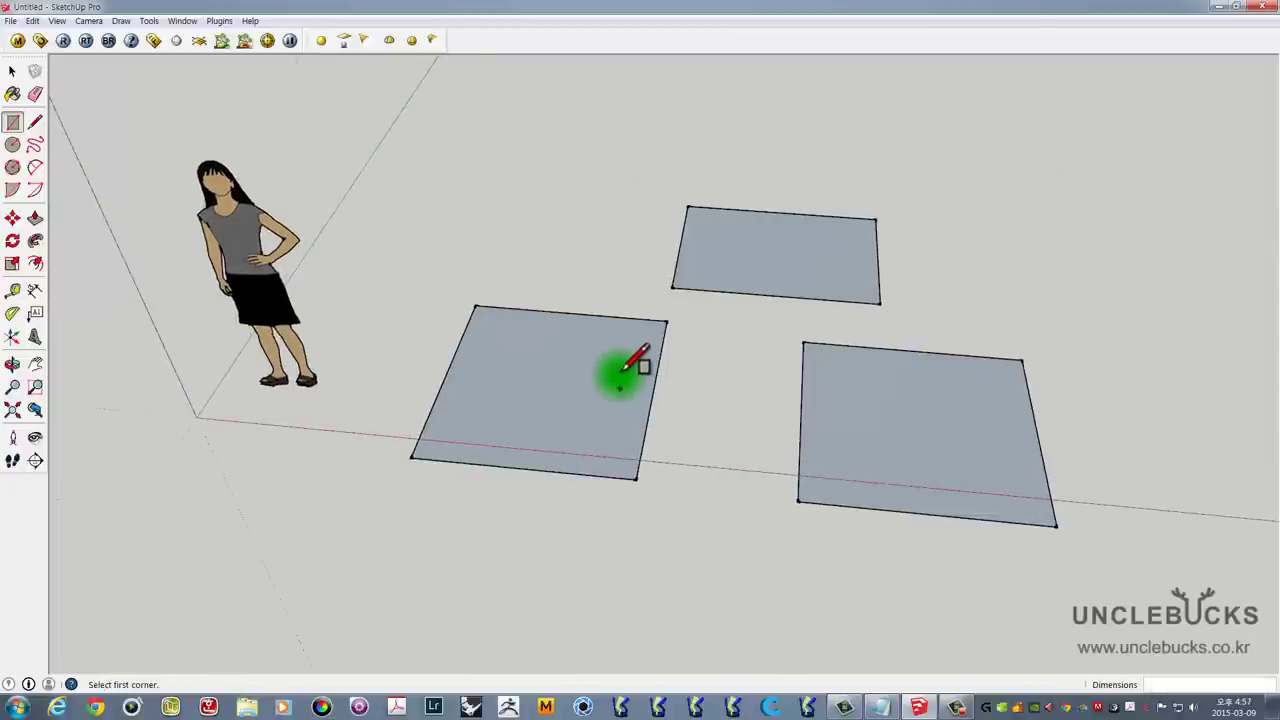
pyautogui.moveTo(637, 318)
pyautogui.mouseDown(button='middle')
pyautogui.moveTo(606, 400)
pyautogui.moveTo(843, 343)
pyautogui.moveTo(720, 366)
pyautogui.moveTo(749, 200)
pyautogui.moveTo(720, 357)
pyautogui.moveTo(766, 363)
pyautogui.moveTo(759, 320)
pyautogui.moveTo(780, 457)
pyautogui.moveTo(814, 471)
pyautogui.moveTo(757, 380)
pyautogui.moveTo(752, 318)
pyautogui.moveTo(702, 470)
pyautogui.moveTo(697, 412)
pyautogui.moveTo(762, 370)
pyautogui.moveTo(657, 346)
pyautogui.moveTo(566, 172)
pyautogui.moveTo(737, 480)
pyautogui.moveTo(620, 480)
pyautogui.moveTo(654, 451)
pyautogui.moveTo(643, 380)
pyautogui.mouseUp(button='middle')
pyautogui.press('r')
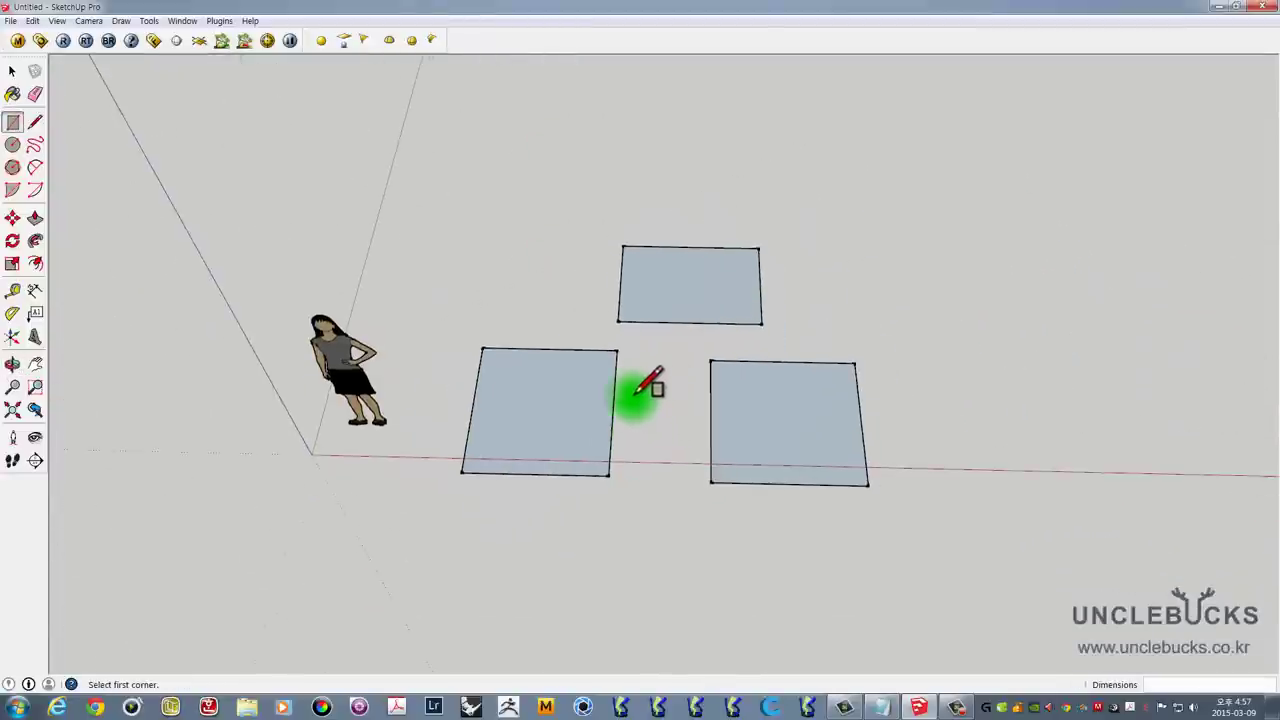
pyautogui.scroll(2, 640, 380)
pyautogui.scroll(2, 632, 384)
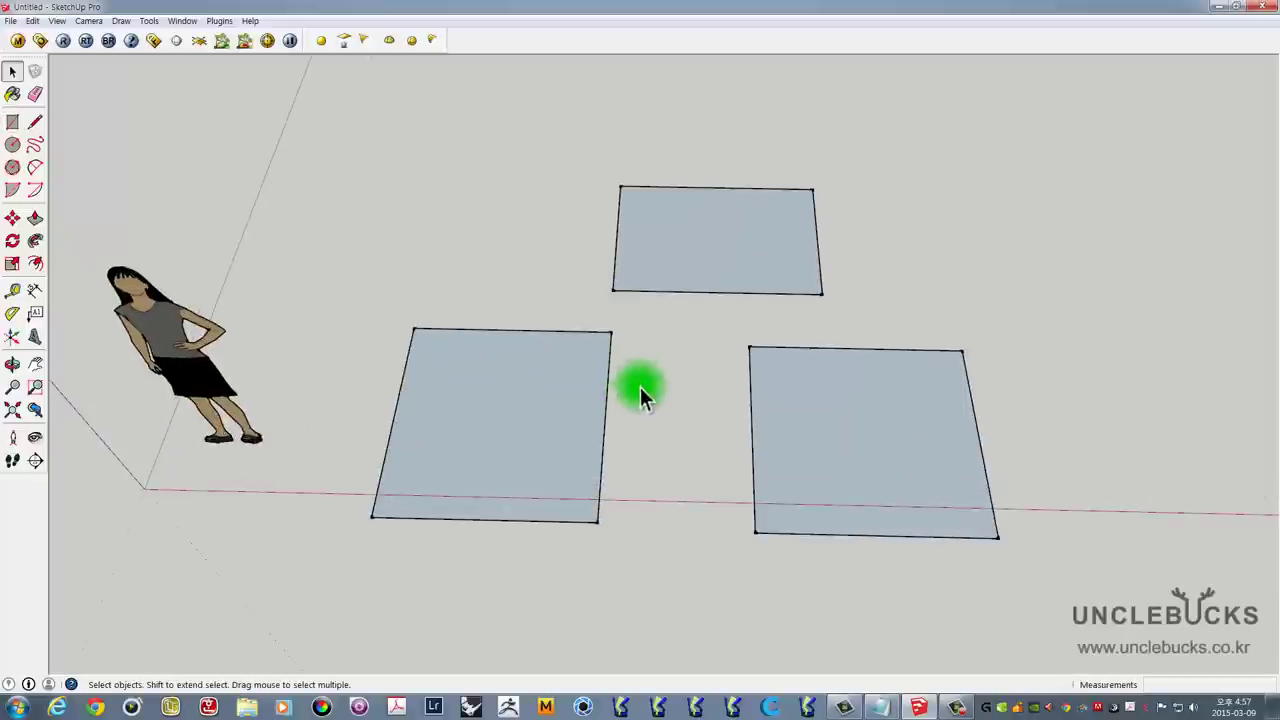
# Step: Delete the right and back rectangles, keeping only the front face beside the figure
pyautogui.moveTo(650, 405); pyautogui.dragTo(823, 343, button='middle')
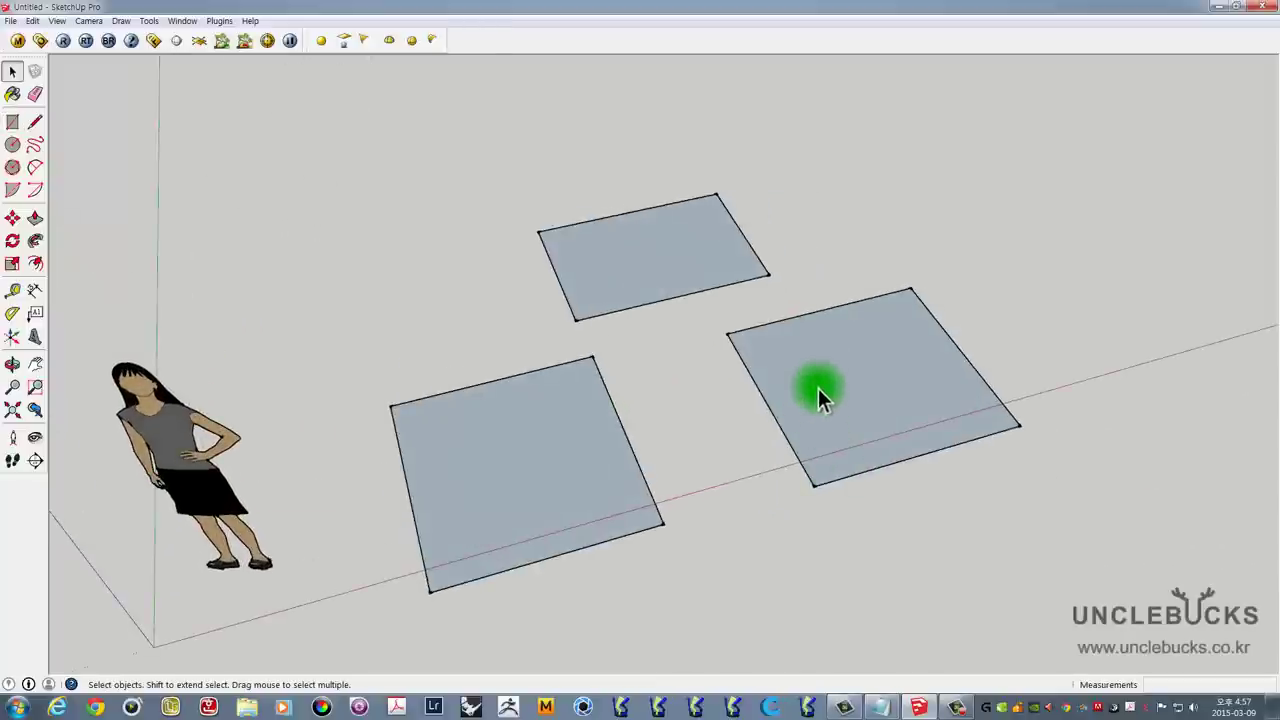
pyautogui.moveTo(835, 410); pyautogui.dragTo(805, 408, button='middle')
pyautogui.moveTo(1010, 462); pyautogui.dragTo(945, 455, button='middle')
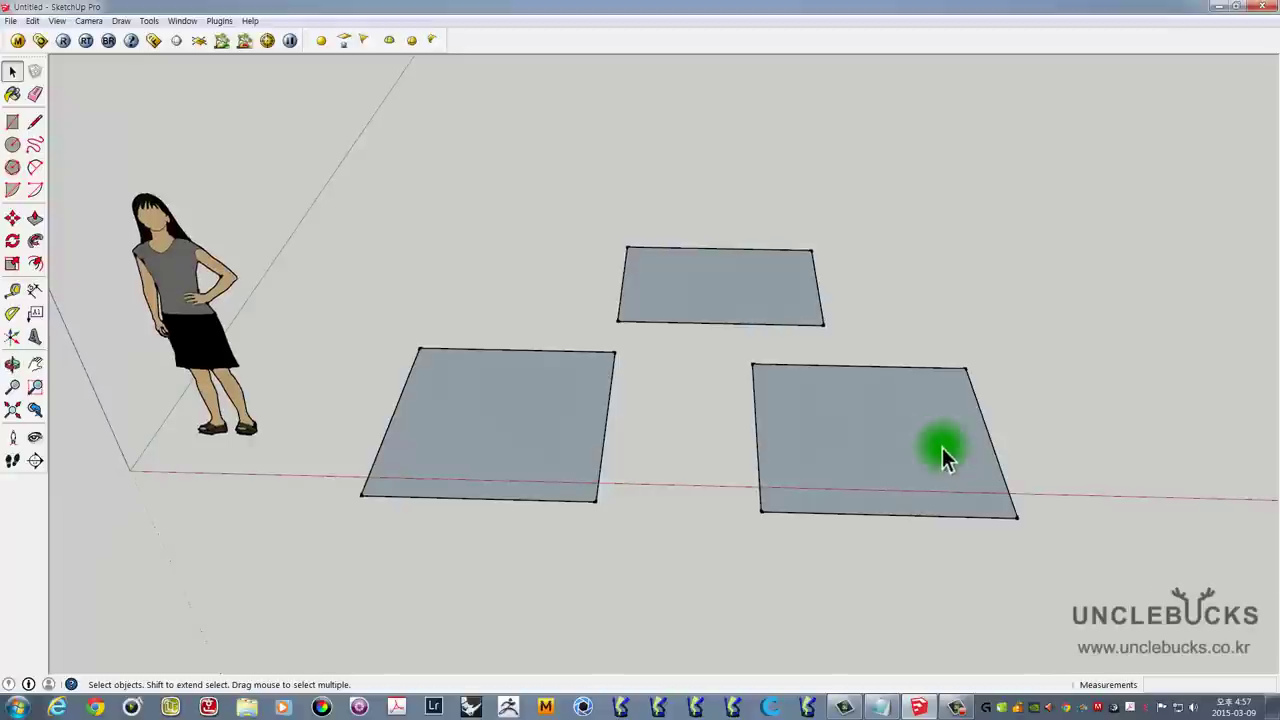
pyautogui.moveTo(732, 351); pyautogui.dragTo(732, 351)
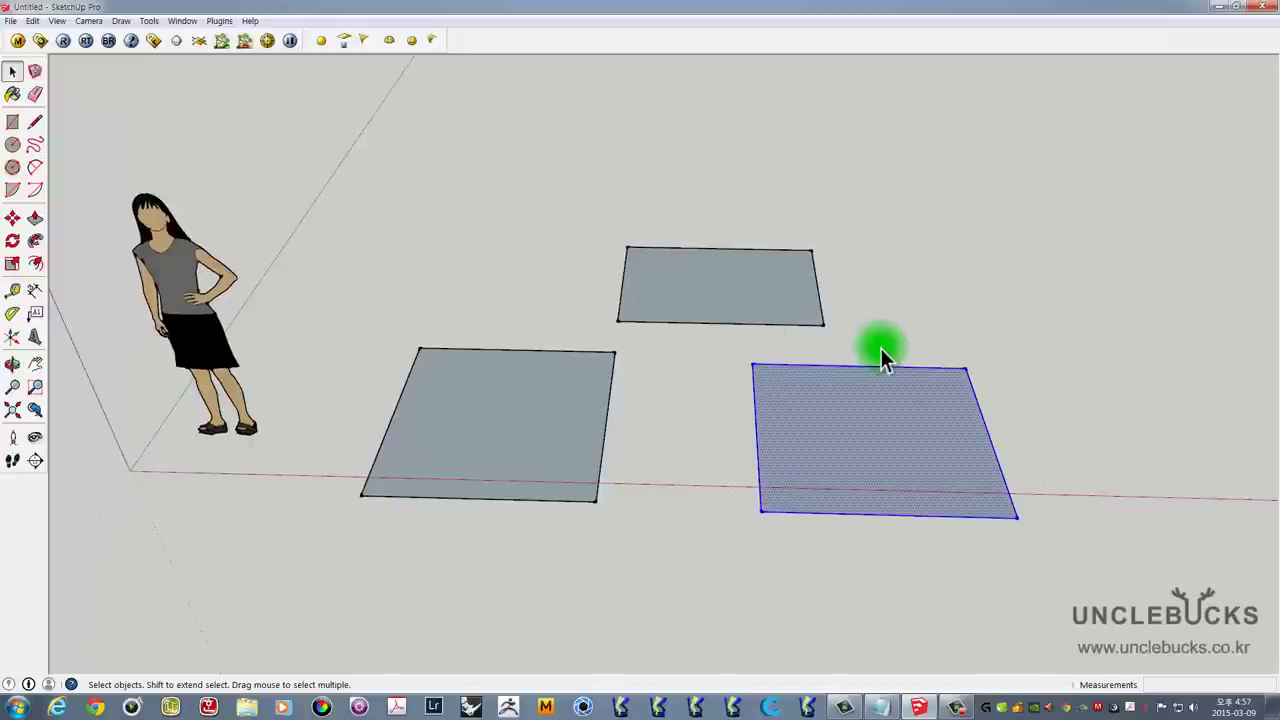
pyautogui.press('Delete')
pyautogui.moveTo(597, 328); pyautogui.dragTo(593, 335)
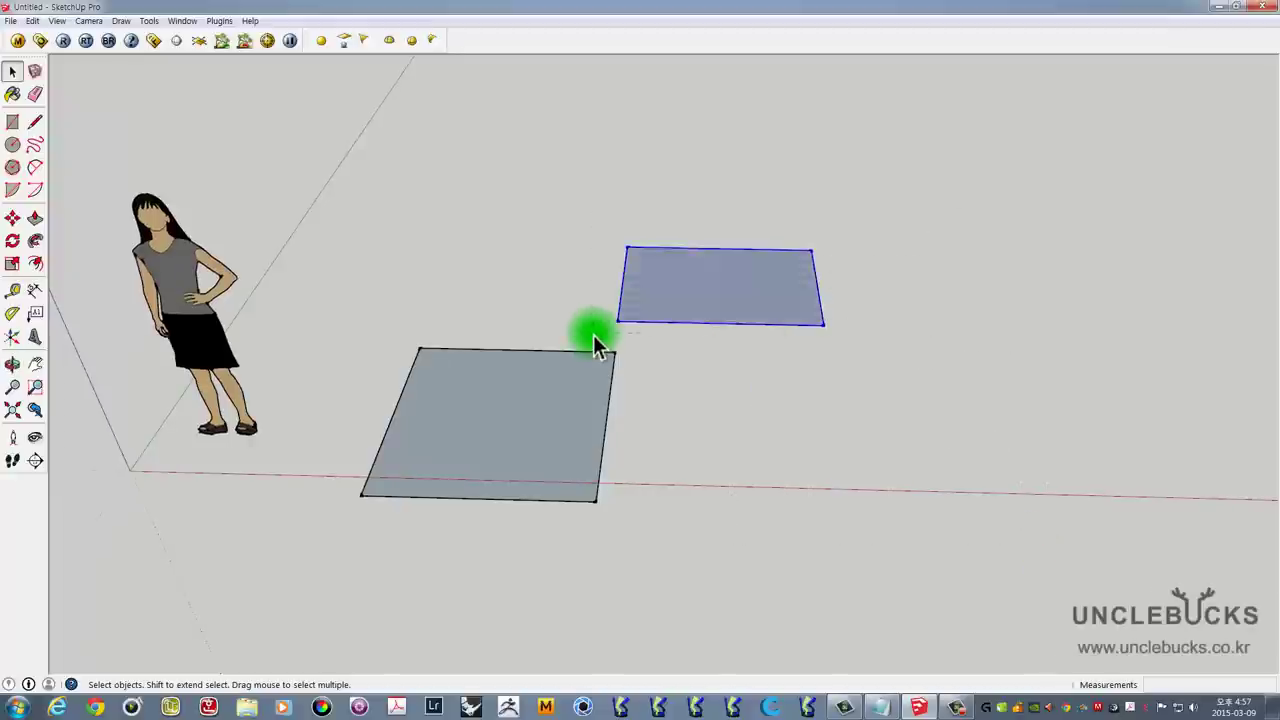
pyautogui.press('Delete')
pyautogui.moveTo(600, 330)
pyautogui.mouseDown(button='middle')
pyautogui.moveTo(545, 382)
pyautogui.moveTo(597, 375)
pyautogui.mouseUp(button='middle')
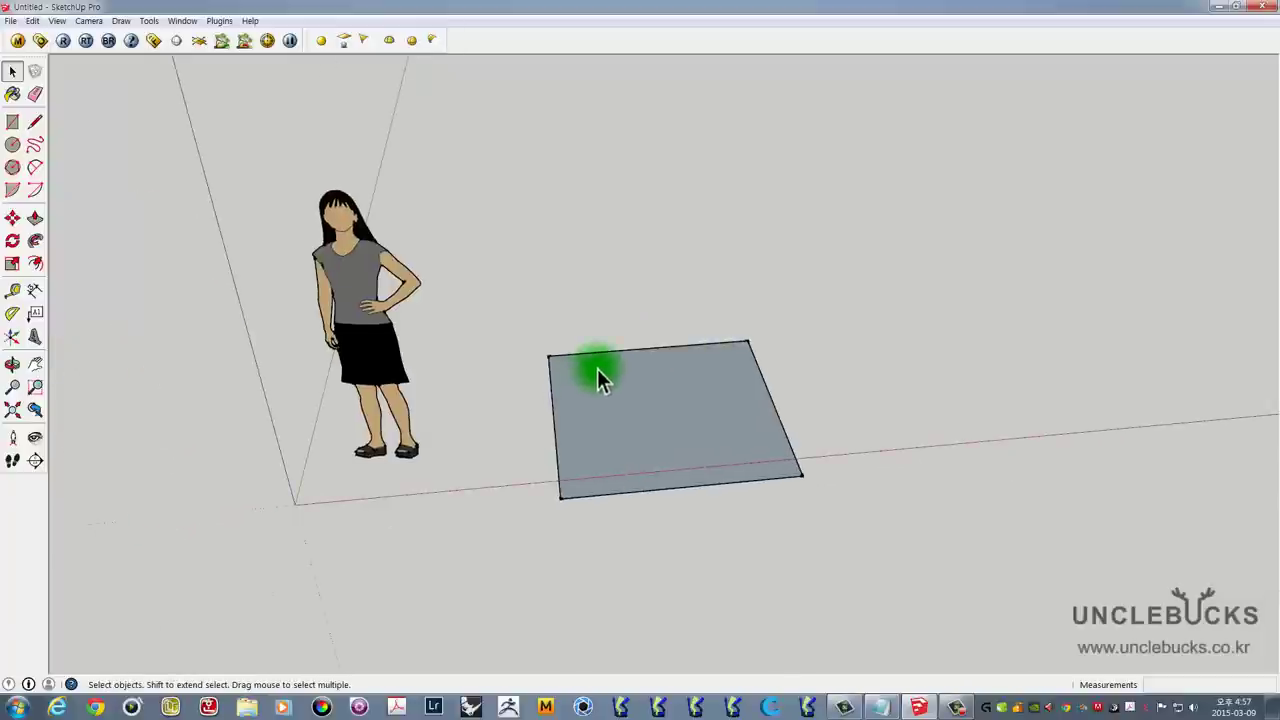
pyautogui.scroll(2, 637, 373)
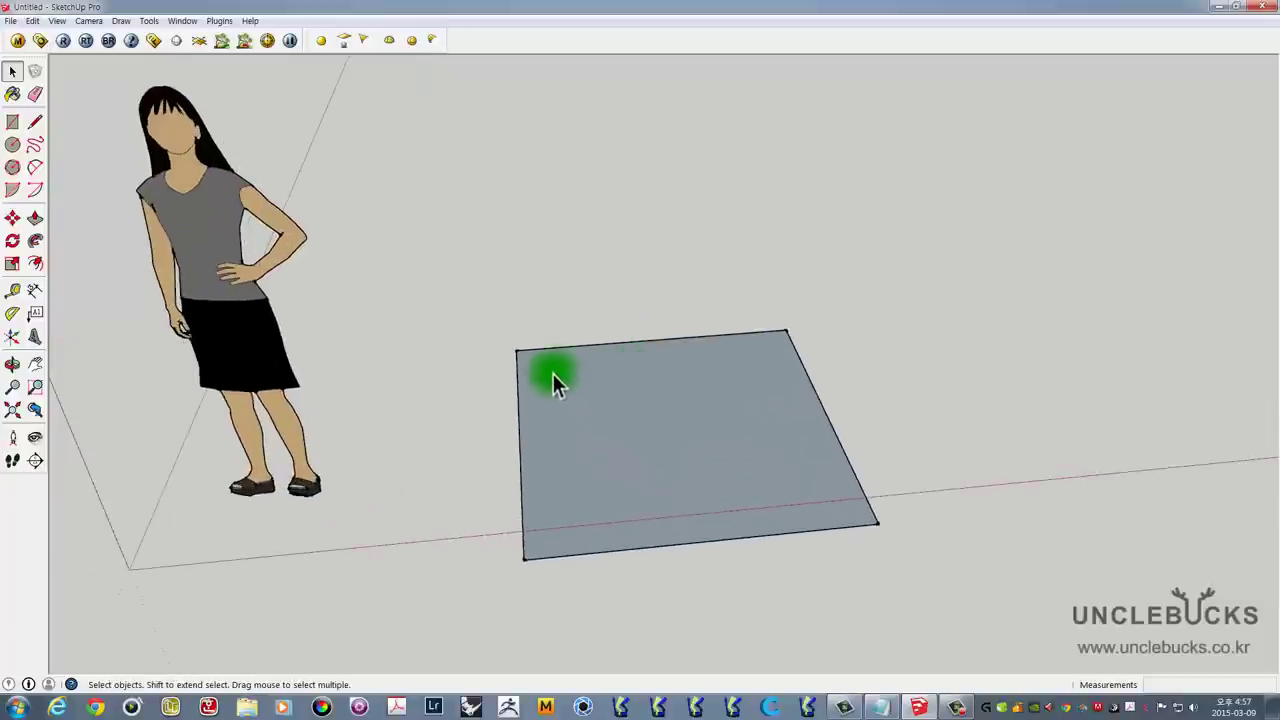
# Step: Push/Pull the remaining rectangle upward into a solid box beside the figure
pyautogui.moveTo(721, 493)
pyautogui.mouseDown(button='middle')
pyautogui.moveTo(723, 277)
pyautogui.moveTo(694, 415)
pyautogui.mouseUp(button='middle')
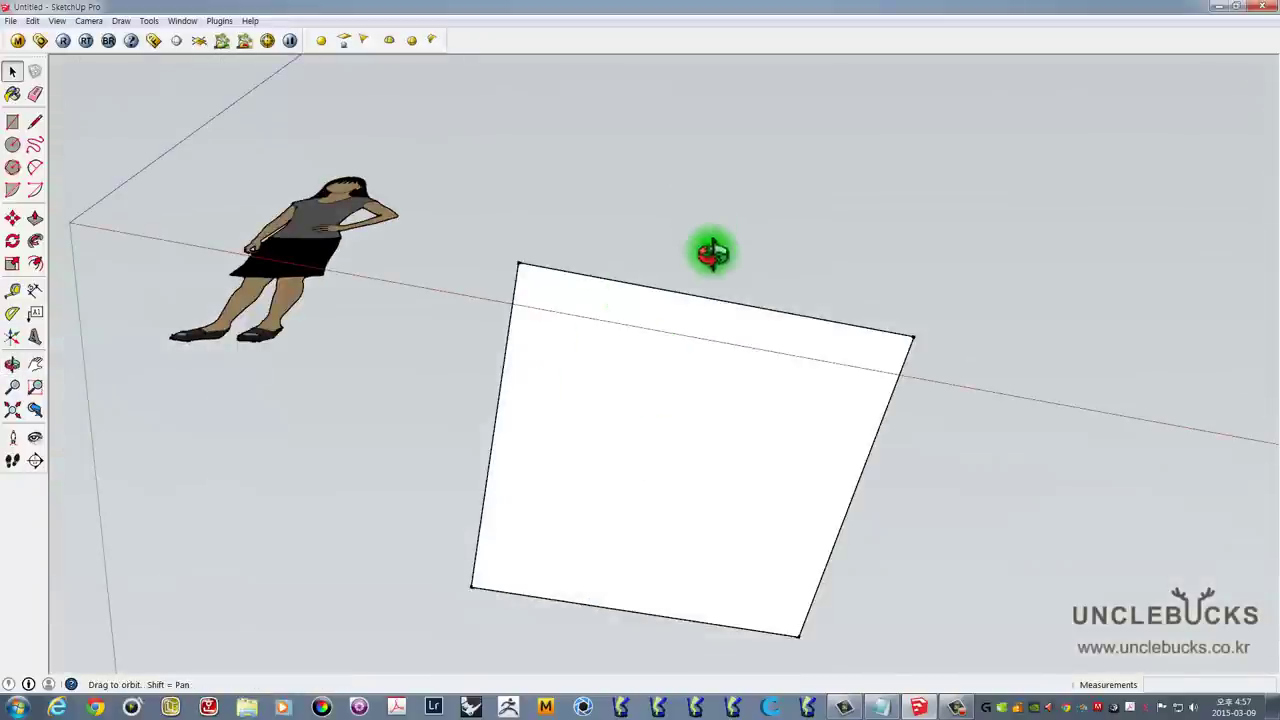
pyautogui.moveTo(712, 253)
pyautogui.mouseDown(button='middle')
pyautogui.moveTo(657, 386)
pyautogui.moveTo(663, 463)
pyautogui.moveTo(665, 380)
pyautogui.moveTo(387, 353)
pyautogui.mouseUp(button='middle')
pyautogui.moveTo(664, 393); pyautogui.dragTo(620, 200)
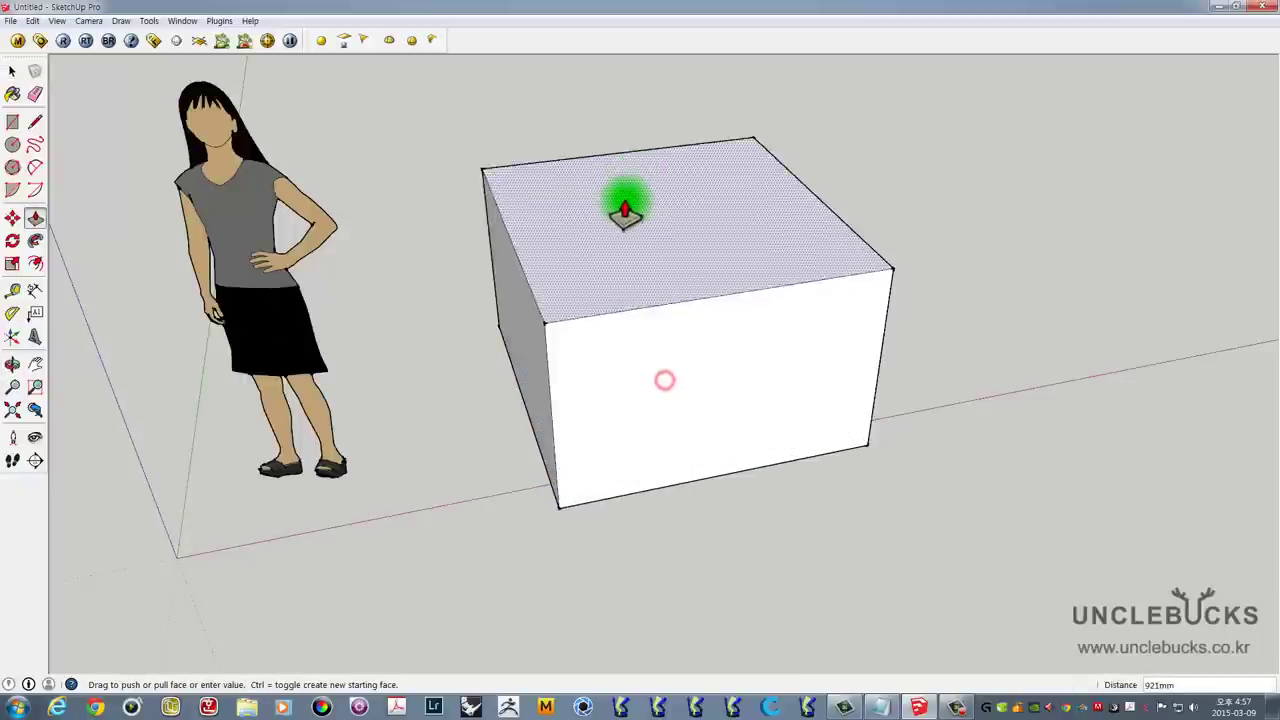
pyautogui.moveTo(677, 289)
pyautogui.mouseDown(button='middle')
pyautogui.moveTo(689, 400)
pyautogui.moveTo(675, 229)
pyautogui.mouseUp(button='middle')
pyautogui.press('space')
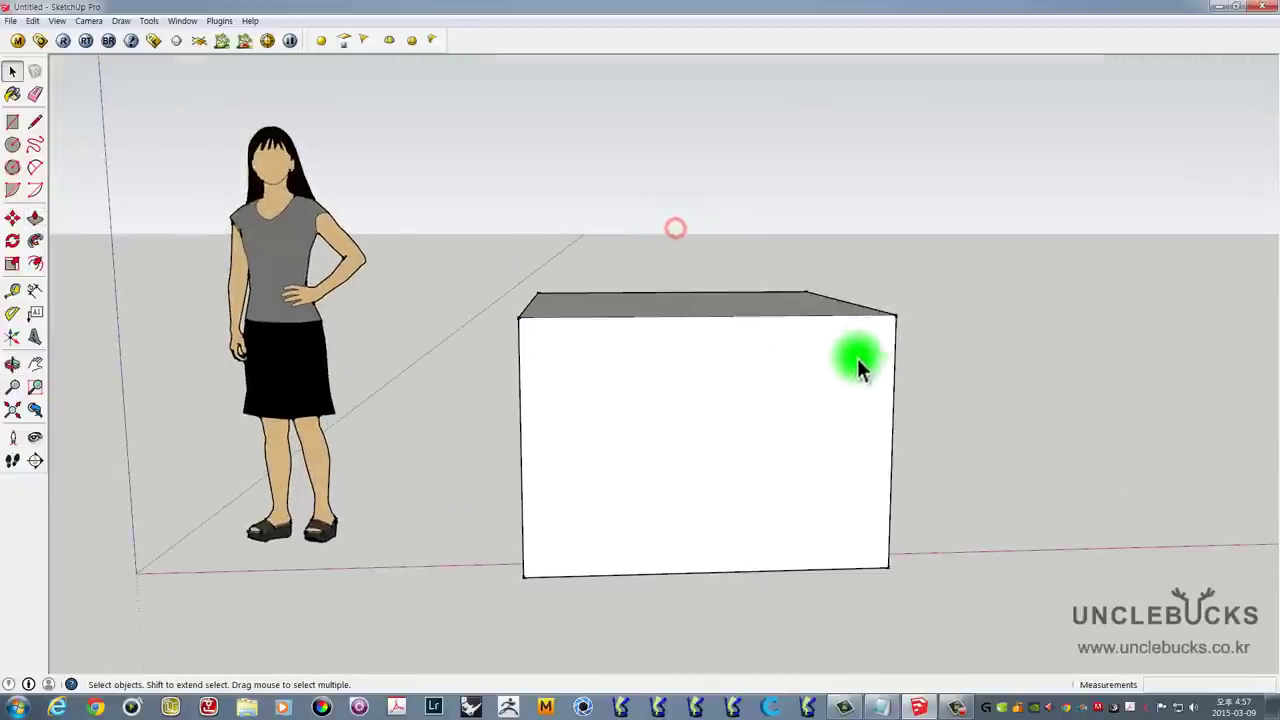
pyautogui.moveTo(857, 358)
pyautogui.mouseDown(button='middle')
pyautogui.moveTo(569, 349)
pyautogui.moveTo(497, 366)
pyautogui.moveTo(844, 375)
pyautogui.moveTo(723, 337)
pyautogui.moveTo(846, 351)
pyautogui.moveTo(607, 349)
pyautogui.moveTo(609, 240)
pyautogui.moveTo(803, 340)
pyautogui.moveTo(633, 440)
pyautogui.mouseUp(button='middle')
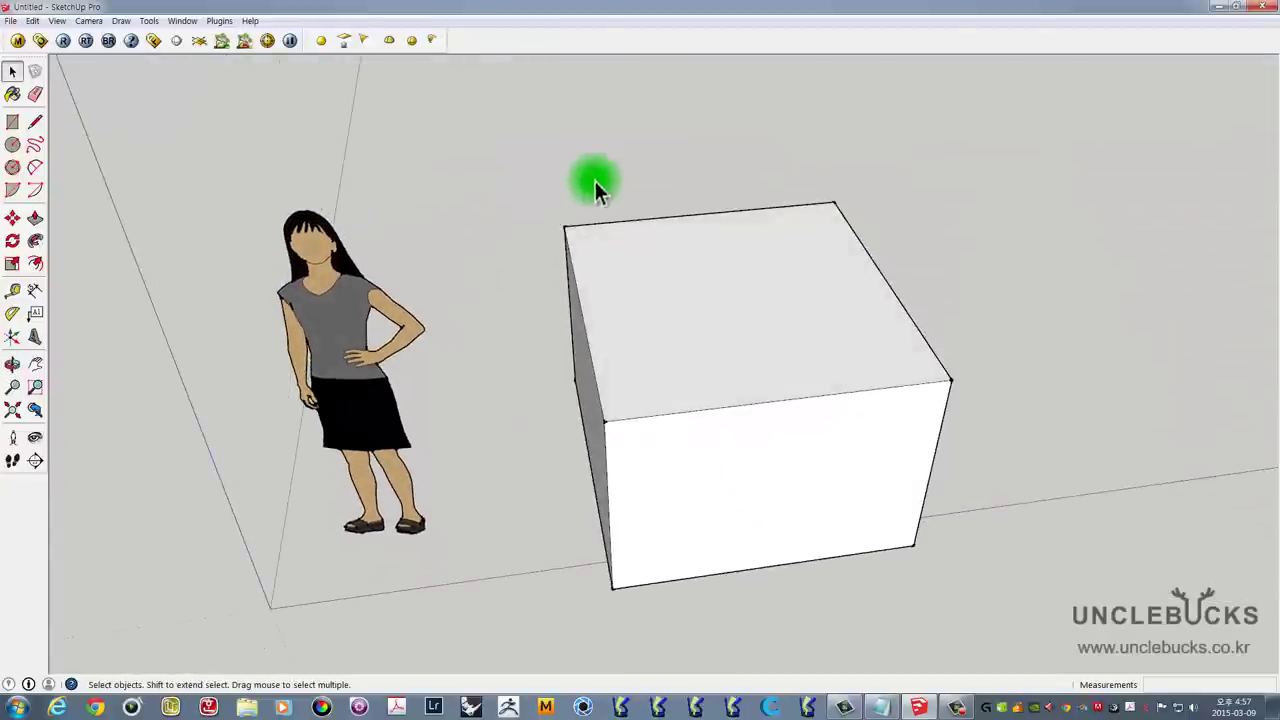
pyautogui.moveTo(777, 457); pyautogui.dragTo(776, 355, button='middle')
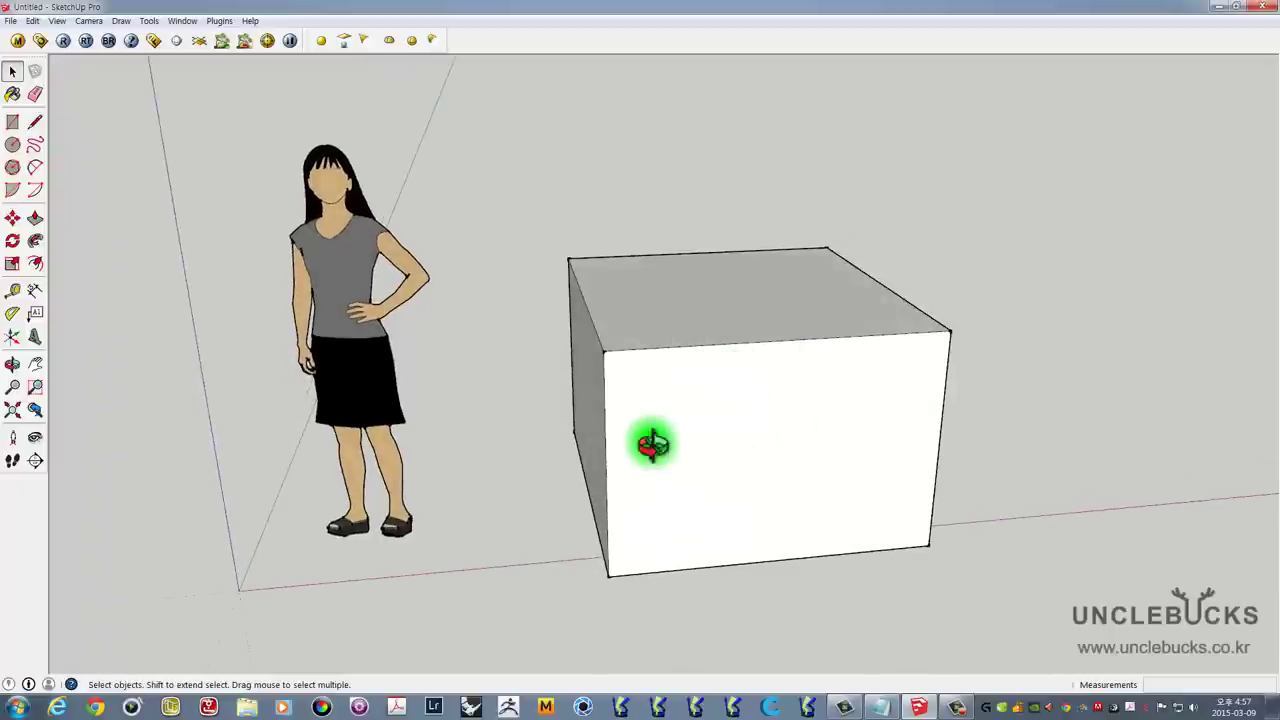
pyautogui.moveTo(651, 443)
pyautogui.mouseDown(button='middle')
pyautogui.moveTo(689, 340)
pyautogui.moveTo(770, 318)
pyautogui.moveTo(800, 326)
pyautogui.moveTo(654, 443)
pyautogui.moveTo(628, 337)
pyautogui.mouseUp(button='middle')
pyautogui.moveTo(695, 251); pyautogui.dragTo(709, 423, button='middle')
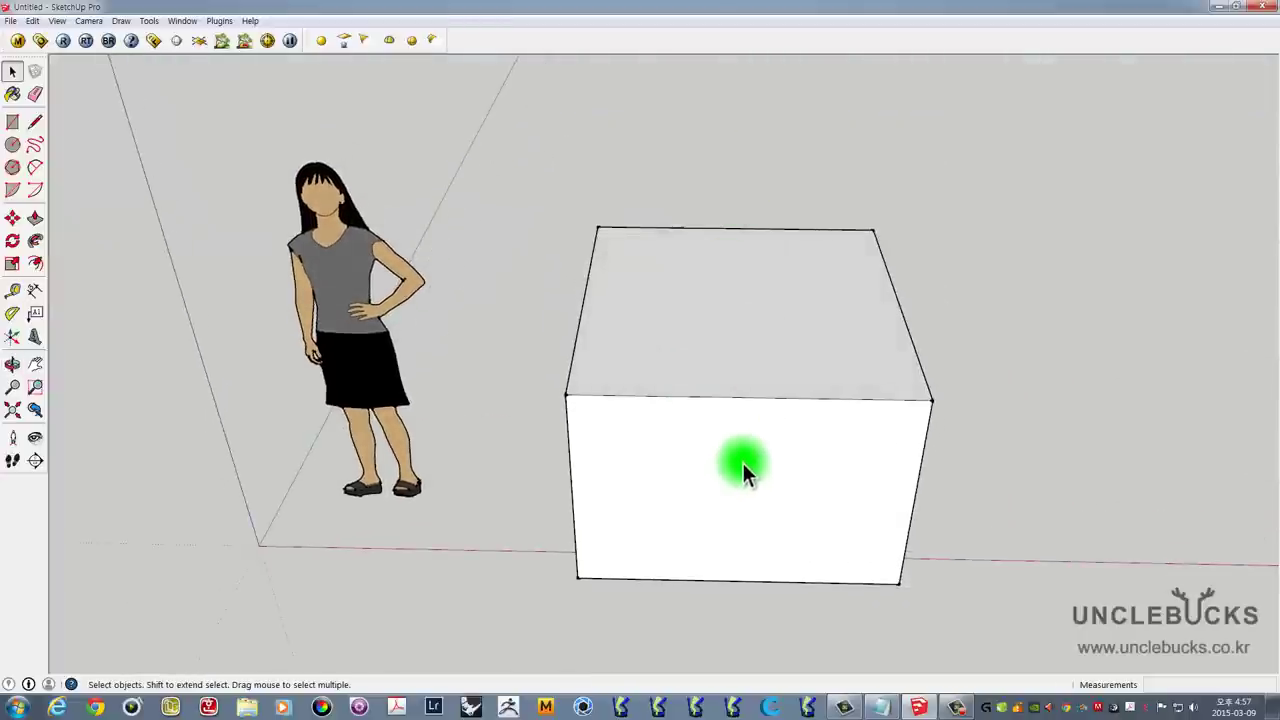
pyautogui.moveTo(743, 463)
pyautogui.mouseDown(button='middle')
pyautogui.moveTo(745, 379)
pyautogui.moveTo(634, 258)
pyautogui.mouseUp(button='middle')
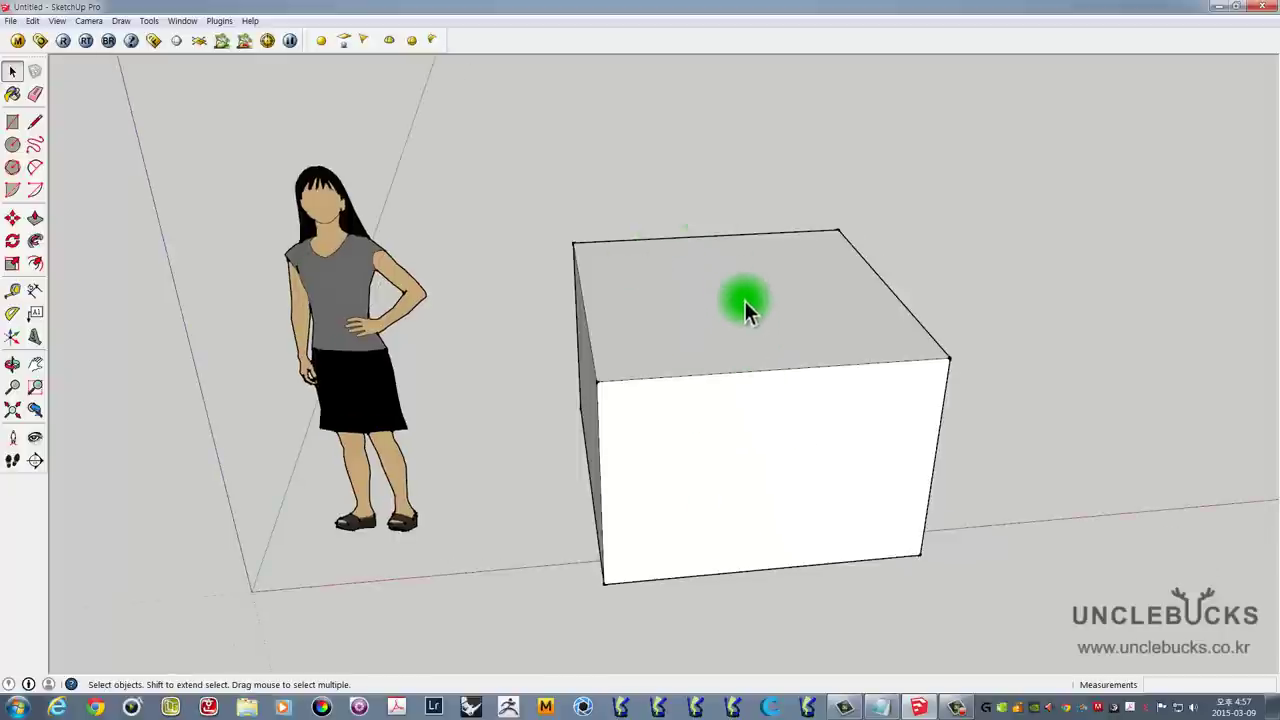
pyautogui.moveTo(748, 270)
pyautogui.mouseDown(button='middle')
pyautogui.moveTo(640, 257)
pyautogui.moveTo(806, 400)
pyautogui.moveTo(480, 300)
pyautogui.moveTo(503, 251)
pyautogui.moveTo(1051, 314)
pyautogui.moveTo(1059, 367)
pyautogui.moveTo(891, 409)
pyautogui.moveTo(857, 374)
pyautogui.moveTo(708, 323)
pyautogui.moveTo(656, 320)
pyautogui.moveTo(668, 324)
pyautogui.mouseUp(button='middle')
# Step: Delete the box's right side face so the box stands open on that side
pyautogui.click(802, 356)
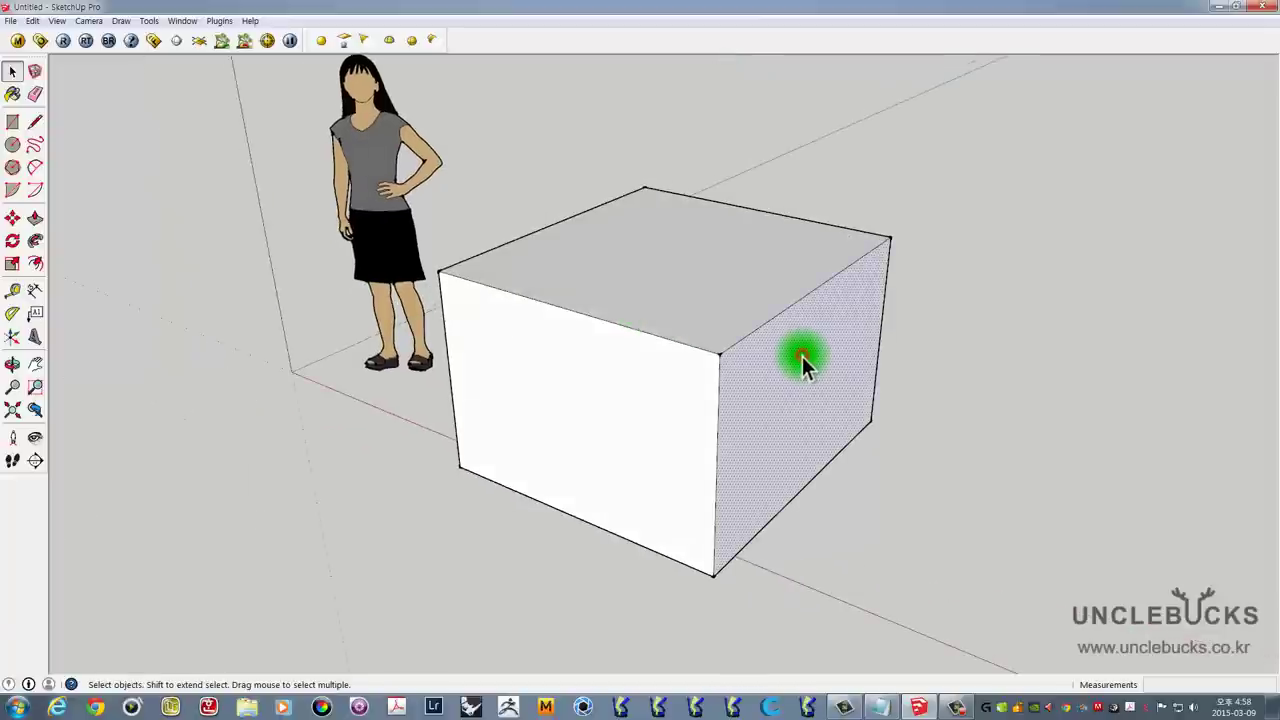
pyautogui.moveTo(823, 360)
pyautogui.mouseDown(button='middle')
pyautogui.moveTo(771, 314)
pyautogui.moveTo(580, 271)
pyautogui.moveTo(663, 281)
pyautogui.moveTo(620, 309)
pyautogui.moveTo(786, 323)
pyautogui.moveTo(409, 257)
pyautogui.moveTo(431, 211)
pyautogui.moveTo(642, 203)
pyautogui.moveTo(646, 223)
pyautogui.moveTo(816, 398)
pyautogui.mouseUp(button='middle')
pyautogui.press('Delete')
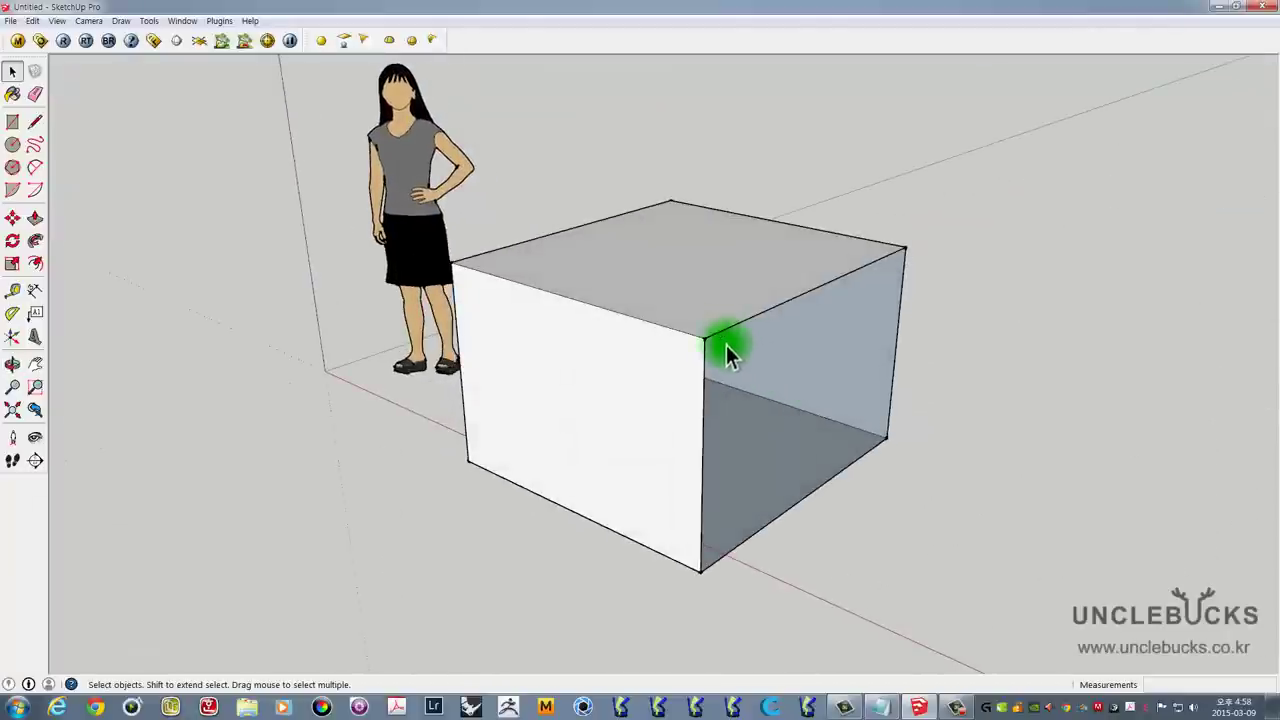
pyautogui.scroll(3, 843, 357)
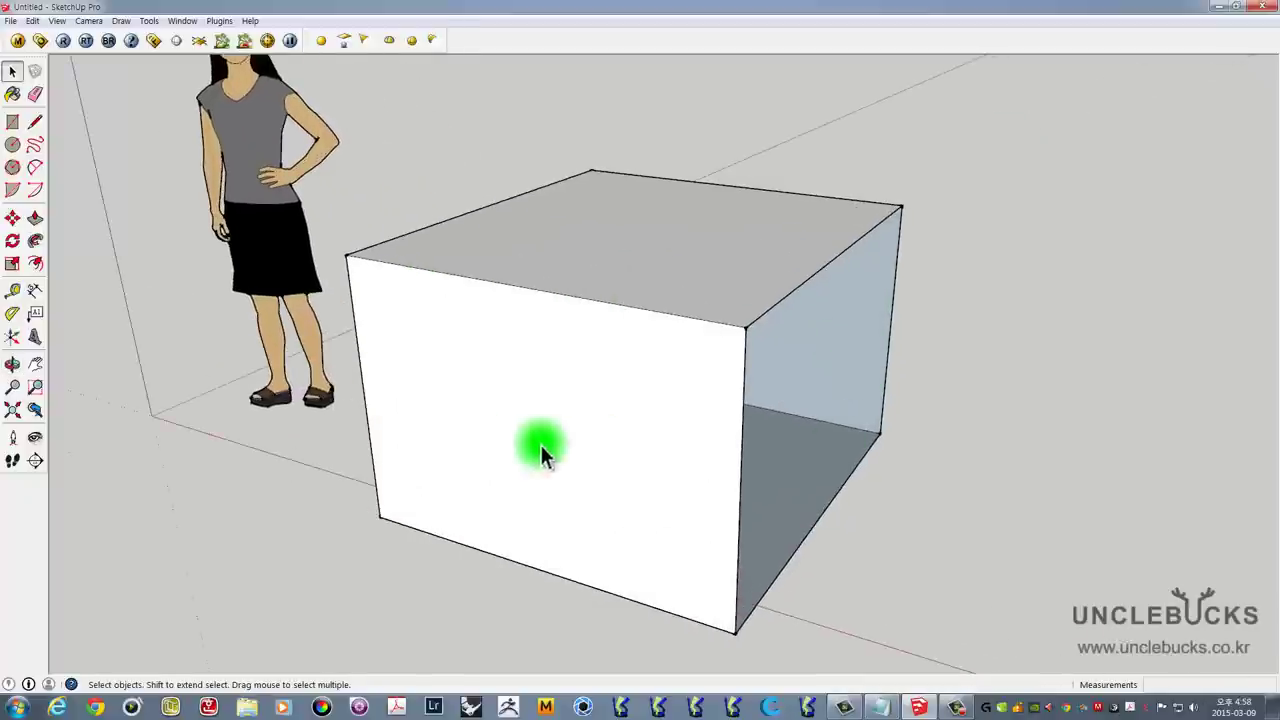
# Step: Delete the box's right side face to open it up
pyautogui.moveTo(541, 445)
pyautogui.mouseDown(button='middle')
pyautogui.moveTo(560, 314)
pyautogui.moveTo(600, 320)
pyautogui.moveTo(594, 280)
pyautogui.moveTo(544, 318)
pyautogui.moveTo(491, 309)
pyautogui.moveTo(454, 340)
pyautogui.moveTo(655, 307)
pyautogui.moveTo(823, 371)
pyautogui.moveTo(857, 366)
pyautogui.moveTo(600, 290)
pyautogui.moveTo(645, 250)
pyautogui.moveTo(639, 307)
pyautogui.mouseUp(button='middle')
pyautogui.scroll(3, 600, 284)
pyautogui.click(602, 286)
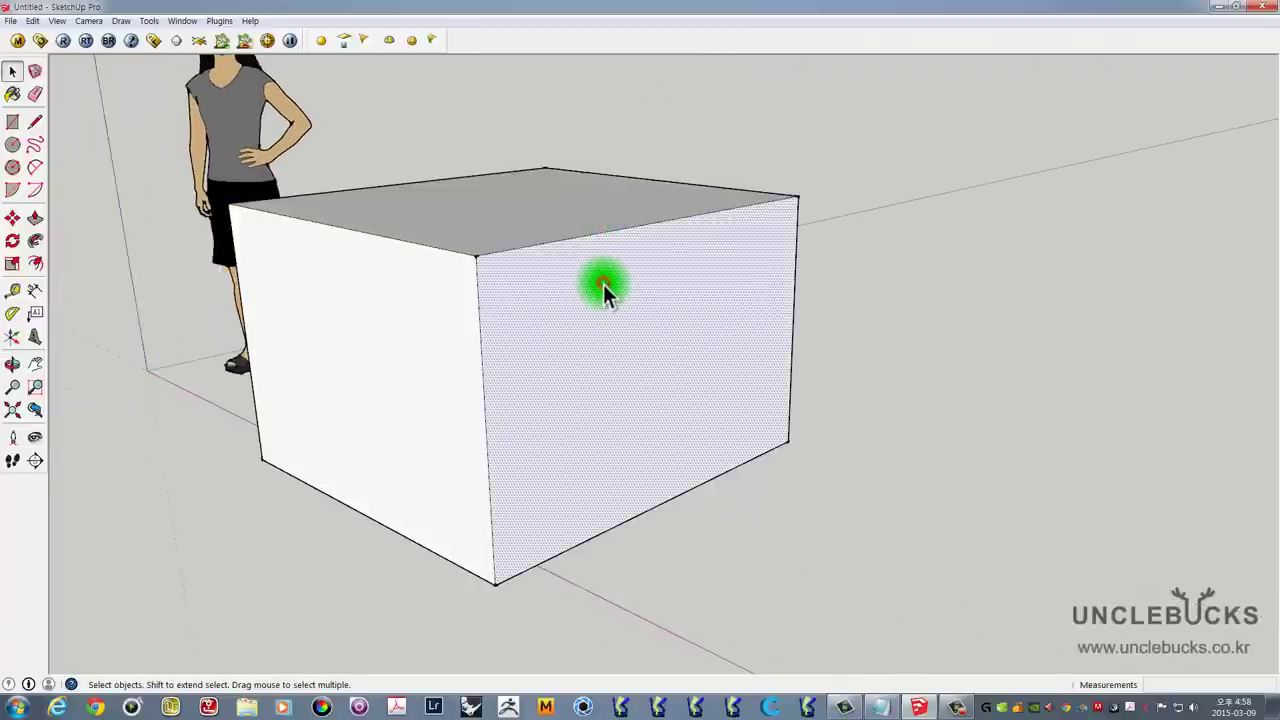
pyautogui.press('Delete')
# Step: Inspect the open box from several angles, including the right view, then delete the whole box
pyautogui.moveTo(603, 285)
pyautogui.mouseDown(button='middle')
pyautogui.moveTo(606, 263)
pyautogui.moveTo(434, 189)
pyautogui.moveTo(323, 200)
pyautogui.moveTo(683, 189)
pyautogui.moveTo(769, 298)
pyautogui.mouseUp(button='middle')
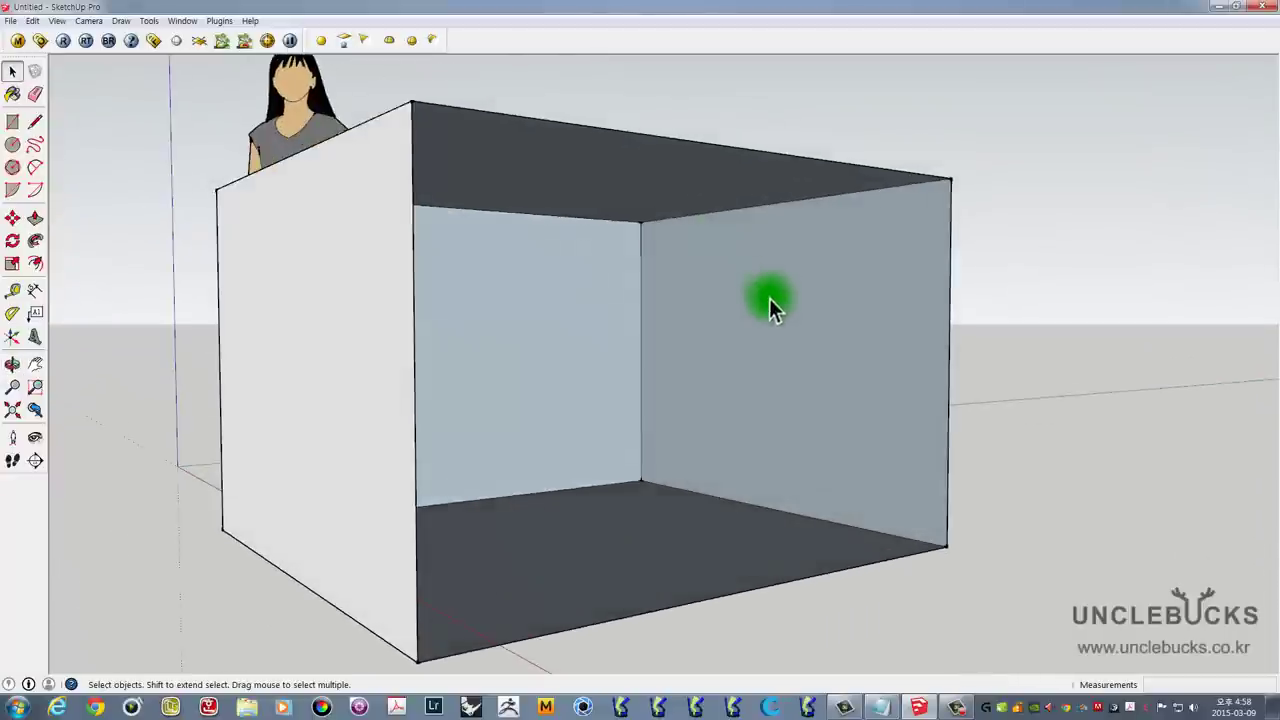
pyautogui.scroll(-3, 769, 298)
pyautogui.moveTo(666, 263); pyautogui.dragTo(772, 321, button='middle')
pyautogui.scroll(2, 774, 309)
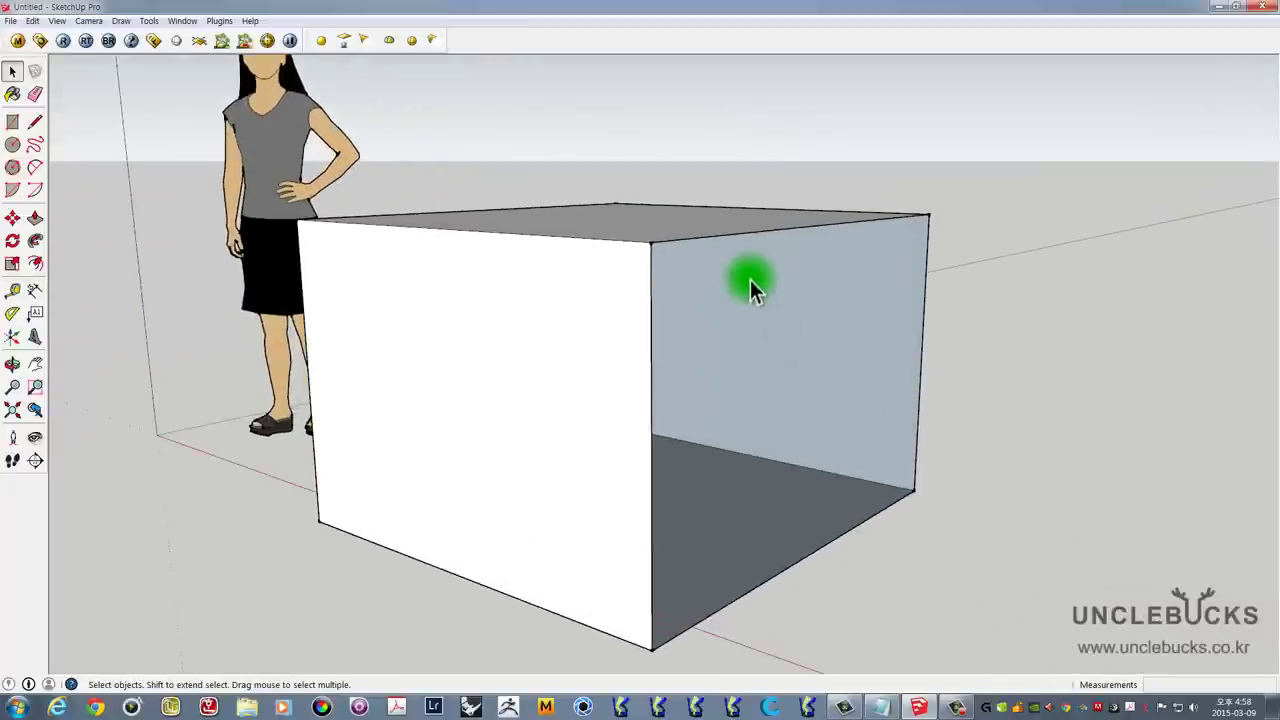
pyautogui.scroll(2, 608, 207)
pyautogui.scroll(2, 613, 206)
pyautogui.scroll(2, 613, 206)
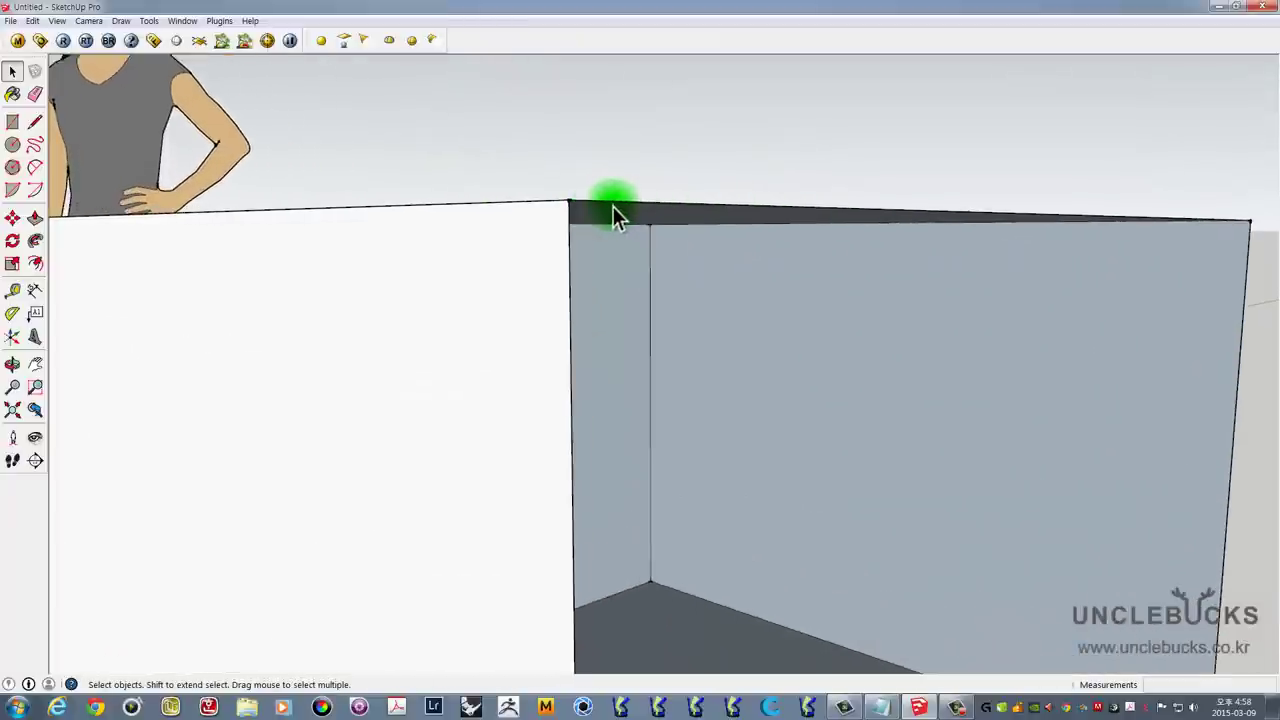
pyautogui.scroll(-2, 613, 206)
pyautogui.scroll(-2, 552, 206)
pyautogui.moveTo(552, 206)
pyautogui.mouseDown(button='middle')
pyautogui.moveTo(480, 300)
pyautogui.moveTo(370, 235)
pyautogui.moveTo(446, 179)
pyautogui.moveTo(636, 353)
pyautogui.mouseUp(button='middle')
pyautogui.moveTo(833, 352)
pyautogui.mouseDown(button='middle')
pyautogui.moveTo(863, 329)
pyautogui.moveTo(663, 289)
pyautogui.moveTo(823, 280)
pyautogui.mouseUp(button='middle')
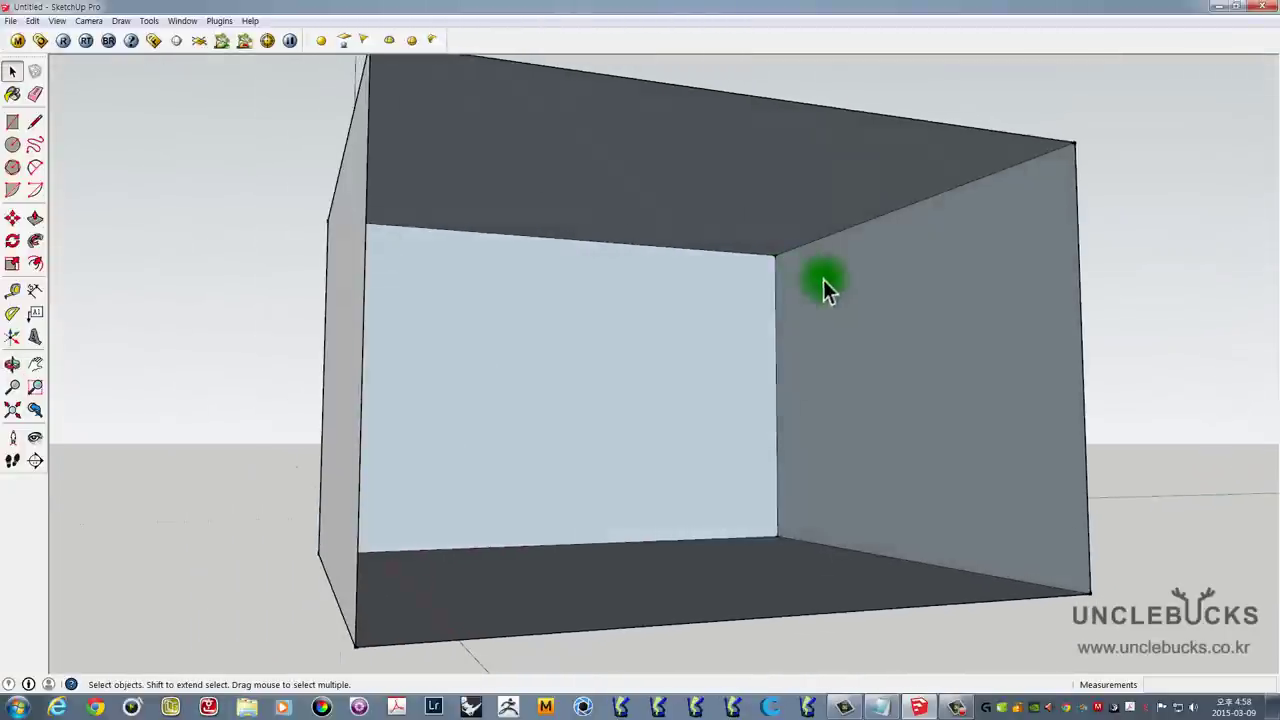
pyautogui.moveTo(680, 343); pyautogui.dragTo(714, 289, button='middle')
pyautogui.press('F4')
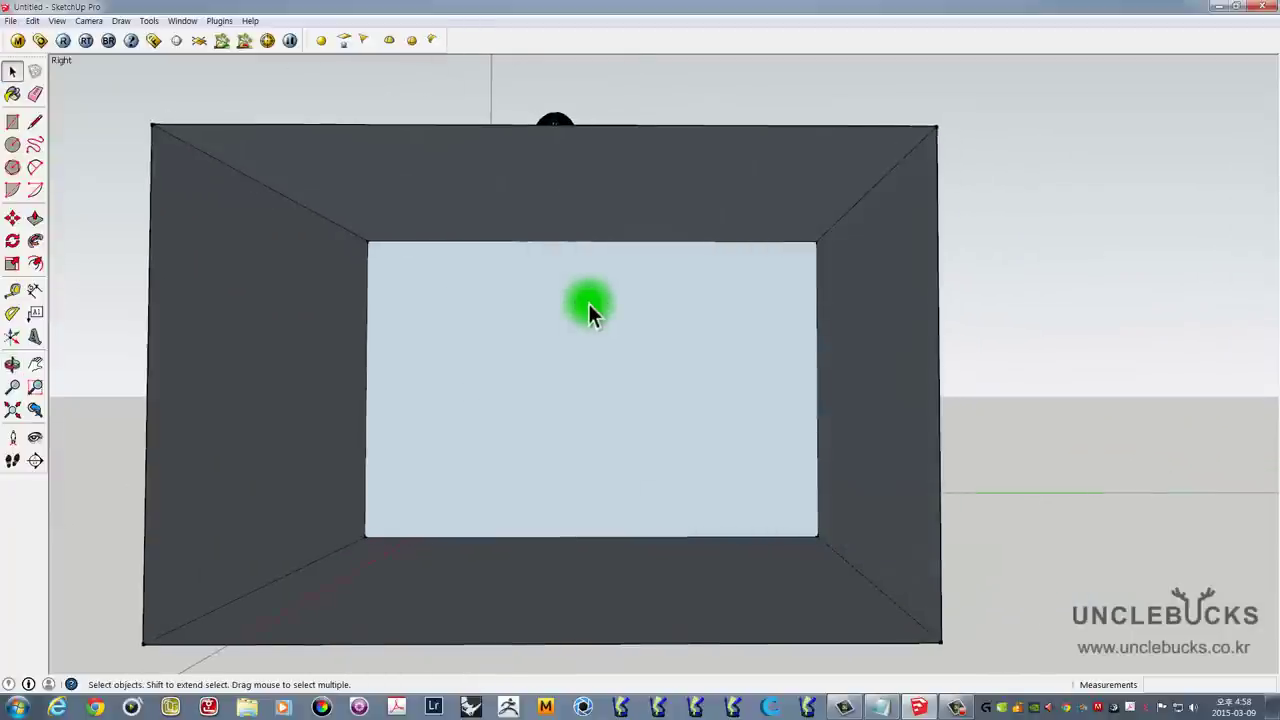
pyautogui.moveTo(431, 310)
pyautogui.mouseDown(button='middle')
pyautogui.moveTo(651, 374)
pyautogui.moveTo(798, 384)
pyautogui.moveTo(805, 351)
pyautogui.moveTo(871, 384)
pyautogui.mouseUp(button='middle')
pyautogui.scroll(3, 888, 367)
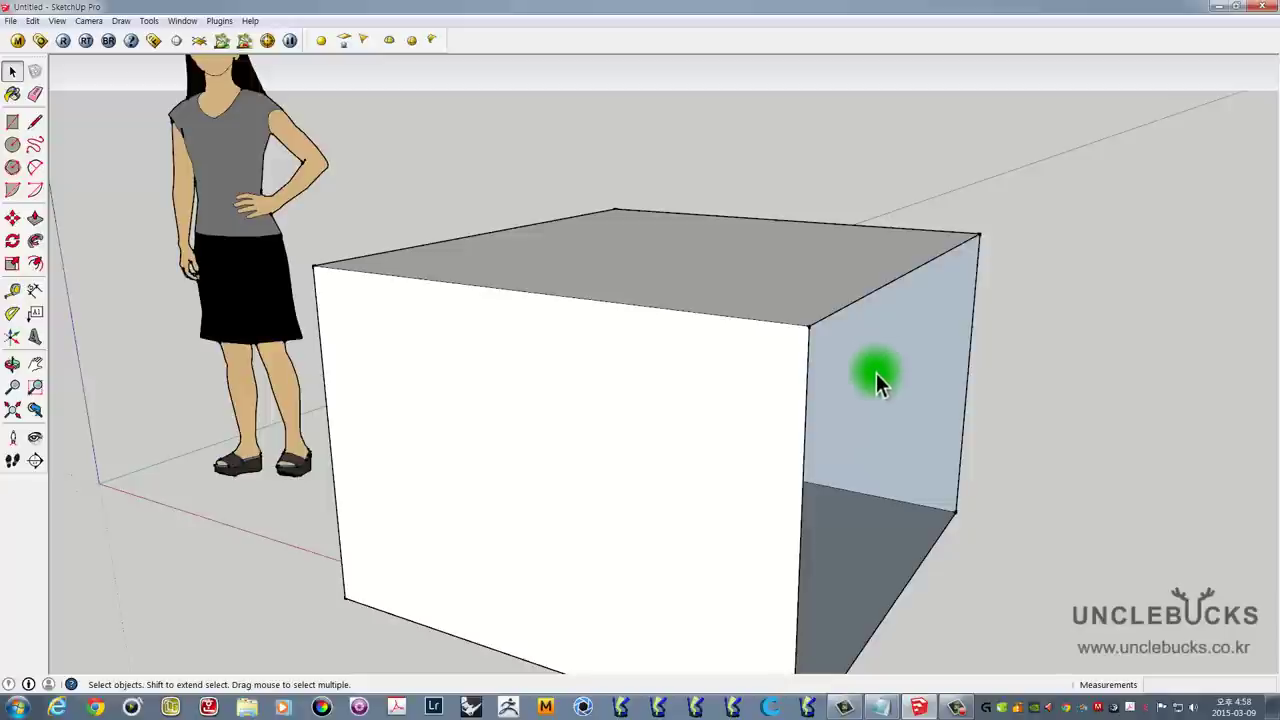
pyautogui.moveTo(920, 388)
pyautogui.mouseDown(button='middle')
pyautogui.moveTo(731, 273)
pyautogui.moveTo(740, 313)
pyautogui.mouseUp(button='middle')
pyautogui.scroll(-3, 717, 311)
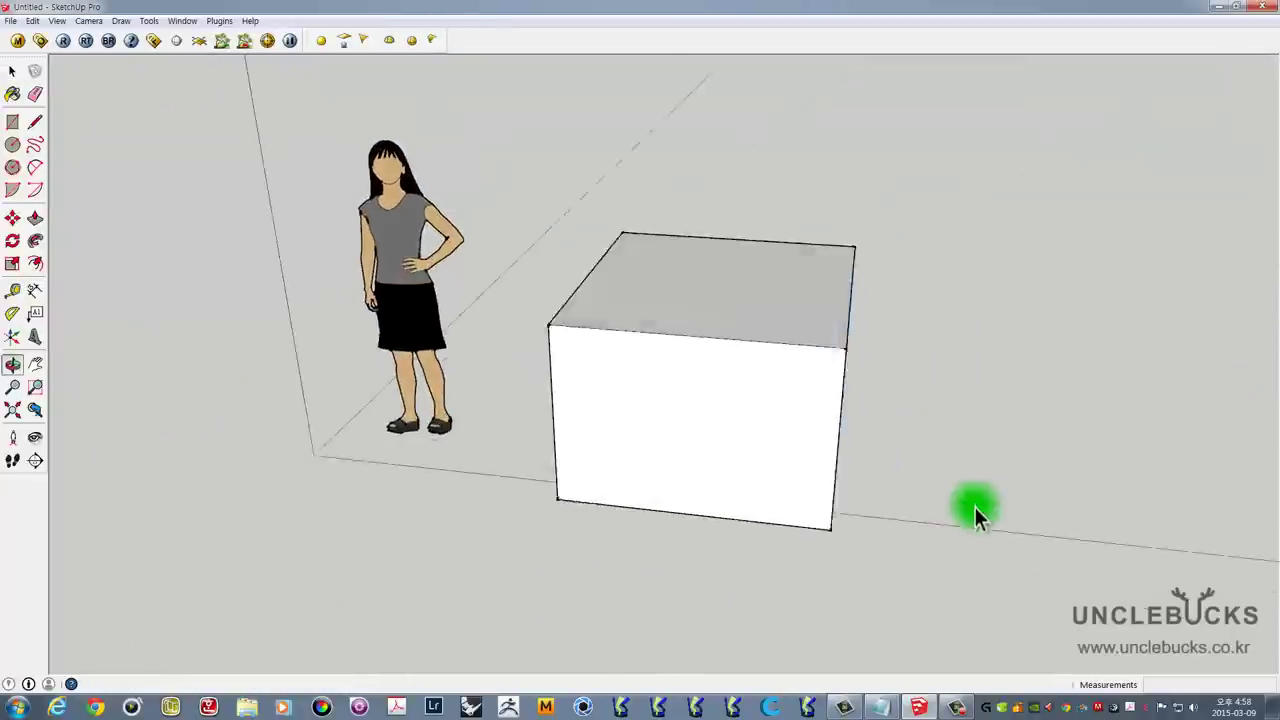
pyautogui.tripleClick(750, 382)
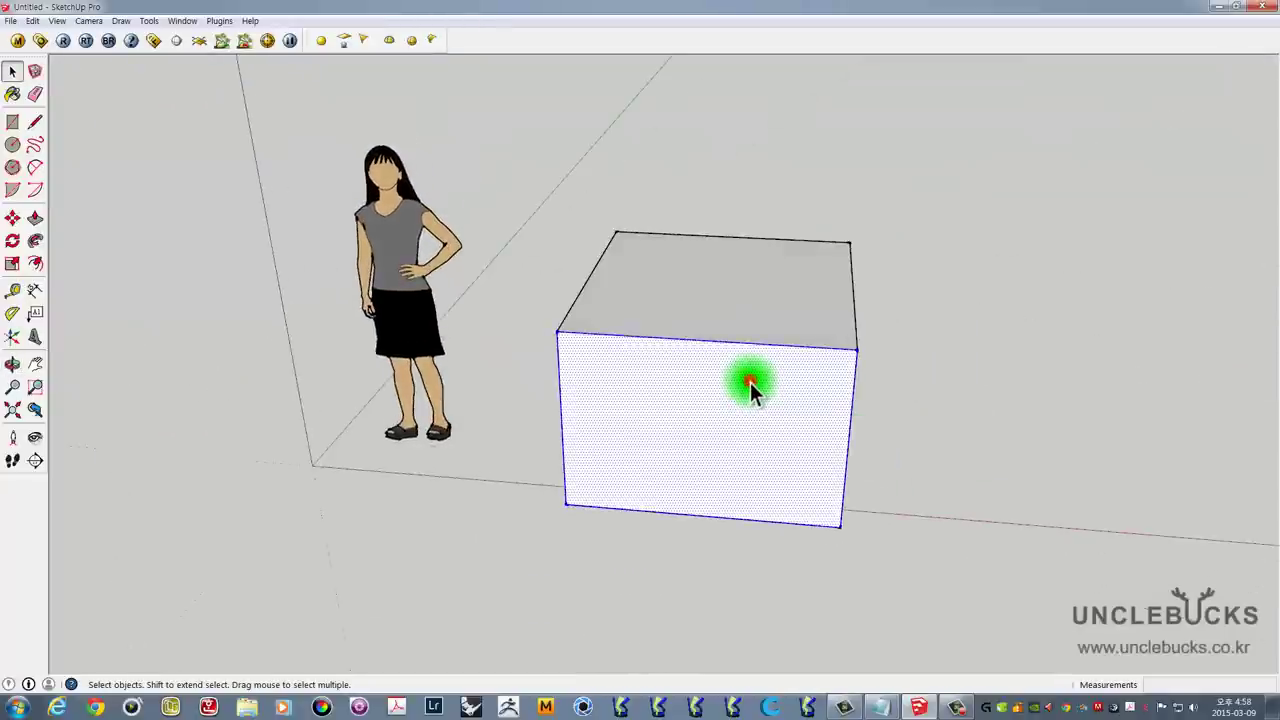
pyautogui.press('Delete')
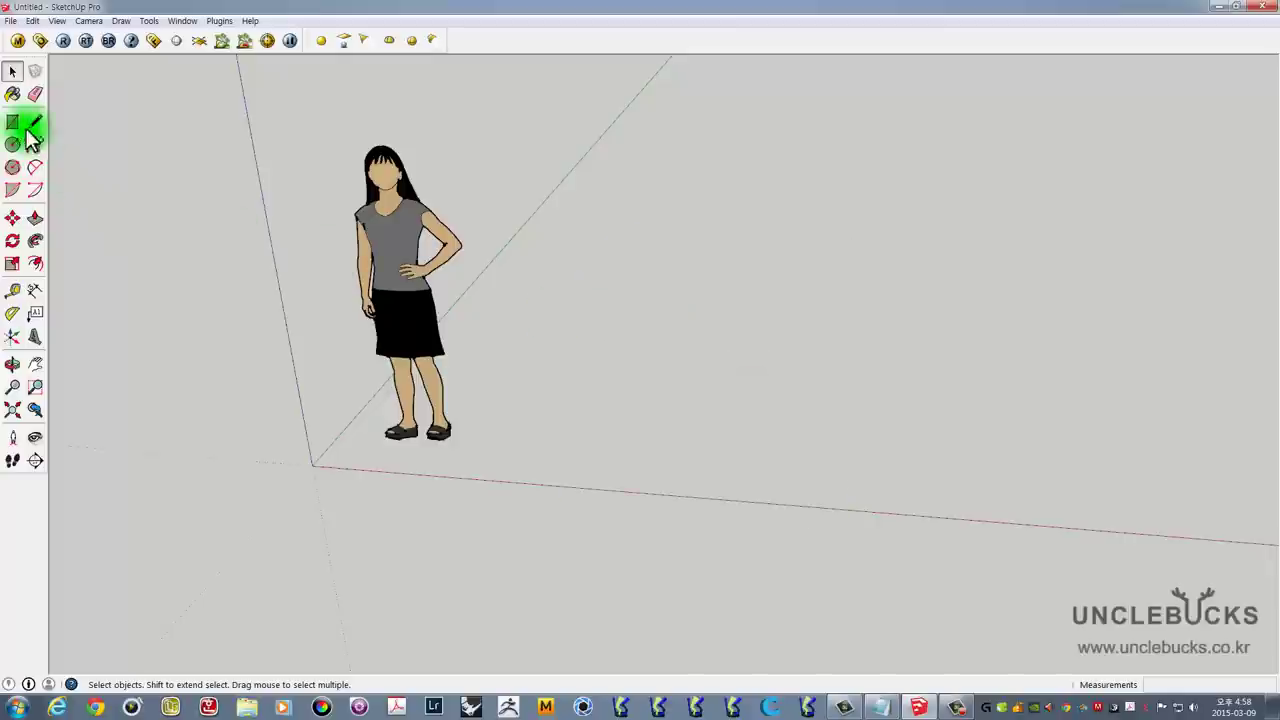
# Step: Draw a new rectangle on the ground and pull it up about 1109mm into a box
pyautogui.click(12, 121)
pyautogui.click(617, 313)
pyautogui.click(893, 511)
pyautogui.scroll(2, 825, 420)
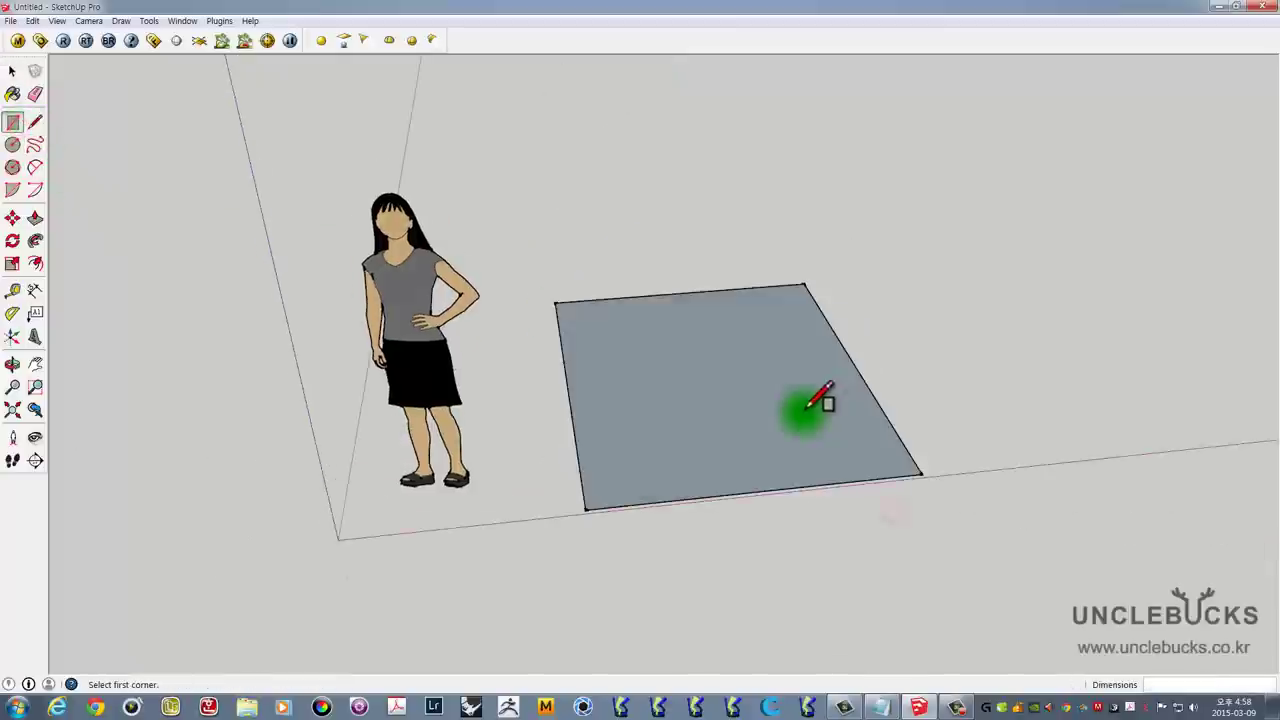
pyautogui.scroll(2, 795, 375)
pyautogui.press('p')
pyautogui.scroll(2, 745, 385)
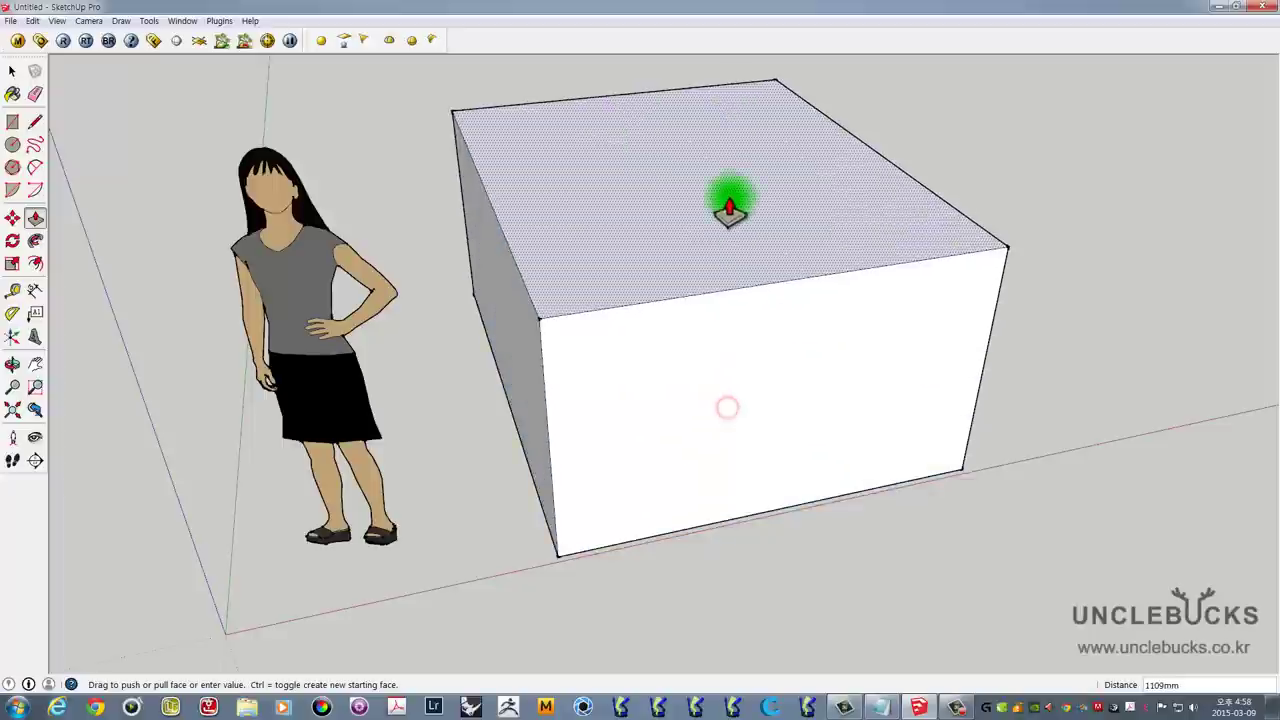
pyautogui.click(728, 200)
pyautogui.moveTo(737, 371); pyautogui.dragTo(690, 260, button='middle')
pyautogui.click(12, 121)
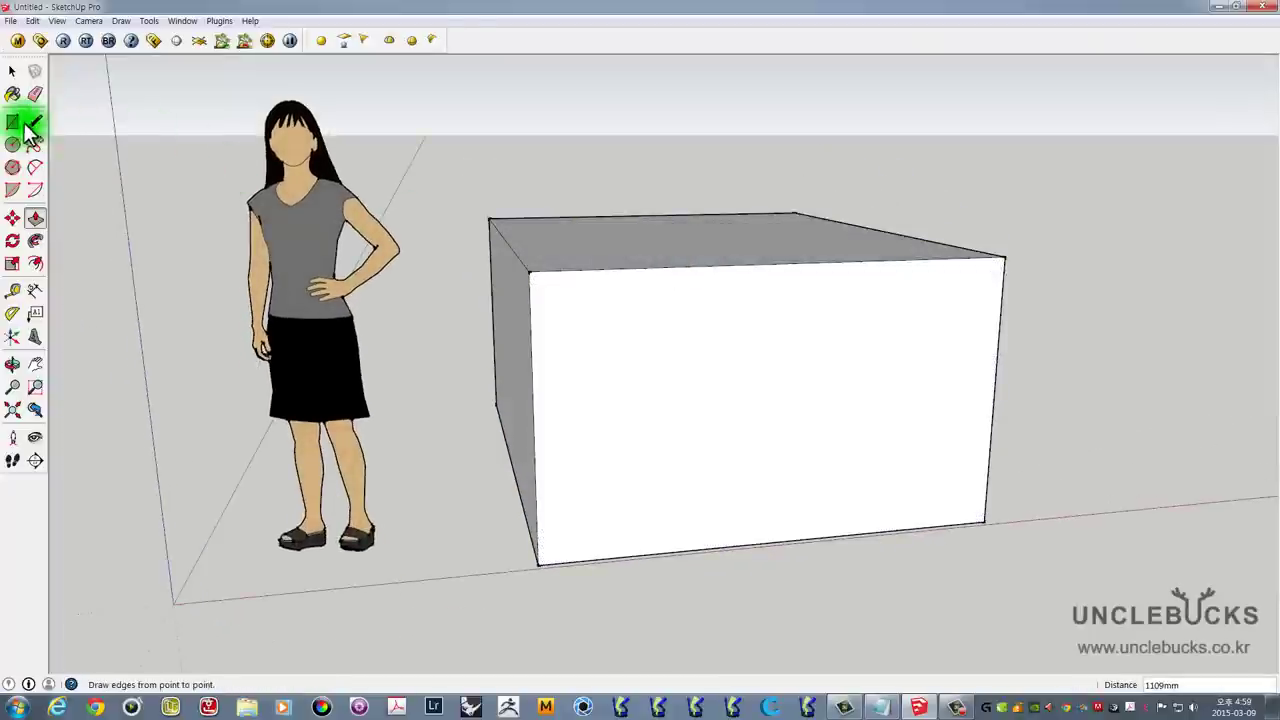
# Step: Draw a rectangle on the box's front face and push it through the box
pyautogui.moveTo(823, 349); pyautogui.dragTo(614, 271, button='middle')
pyautogui.click(591, 290)
pyautogui.click(903, 431)
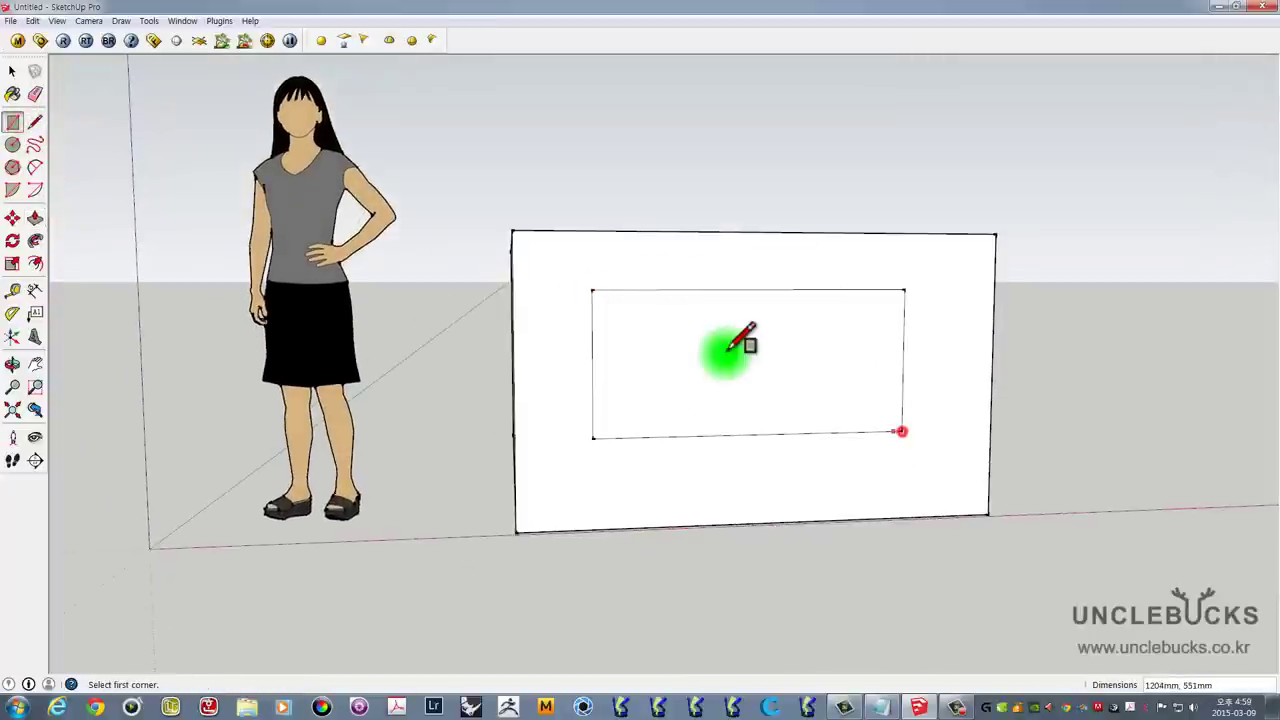
pyautogui.moveTo(720, 351)
pyautogui.mouseDown(button='middle')
pyautogui.moveTo(914, 443)
pyautogui.moveTo(871, 434)
pyautogui.mouseUp(button='middle')
pyautogui.press('p')
pyautogui.click(867, 400)
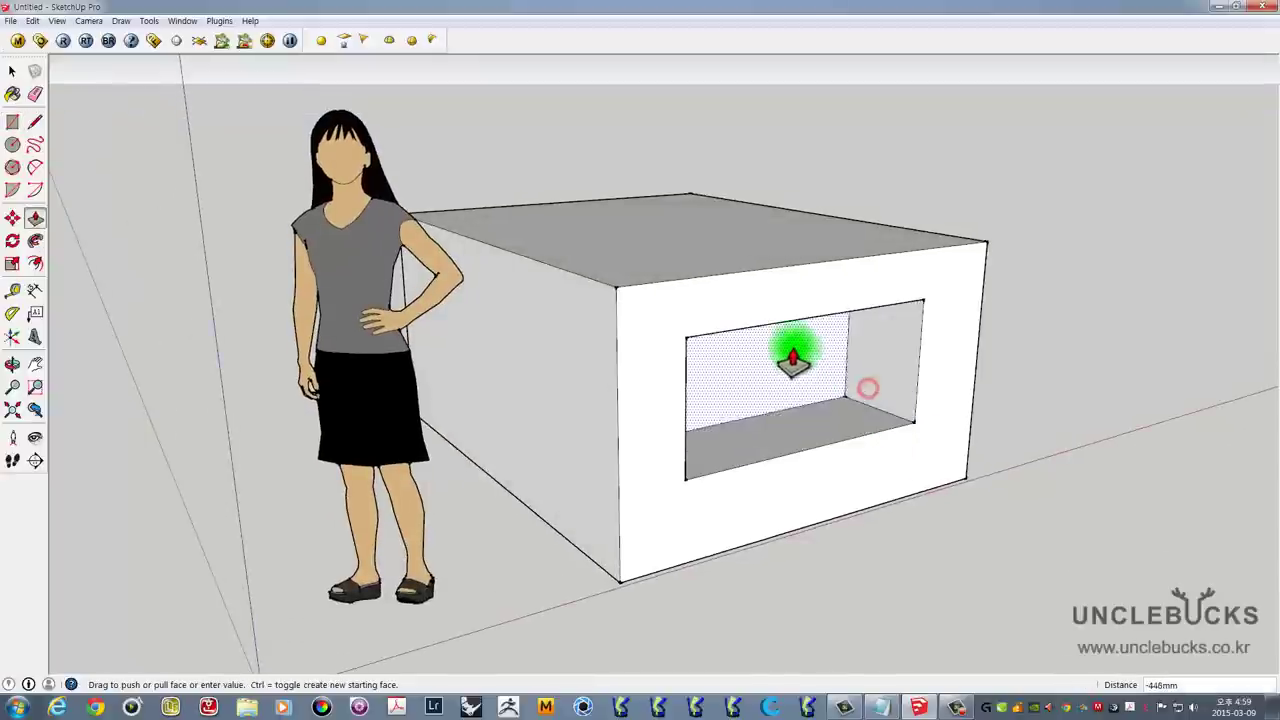
# Step: Pull the opening's side face out to the box's right edge
pyautogui.moveTo(1026, 374)
pyautogui.mouseDown(button='middle')
pyautogui.moveTo(777, 354)
pyautogui.moveTo(1097, 314)
pyautogui.moveTo(871, 355)
pyautogui.mouseUp(button='middle')
pyautogui.click(871, 355)
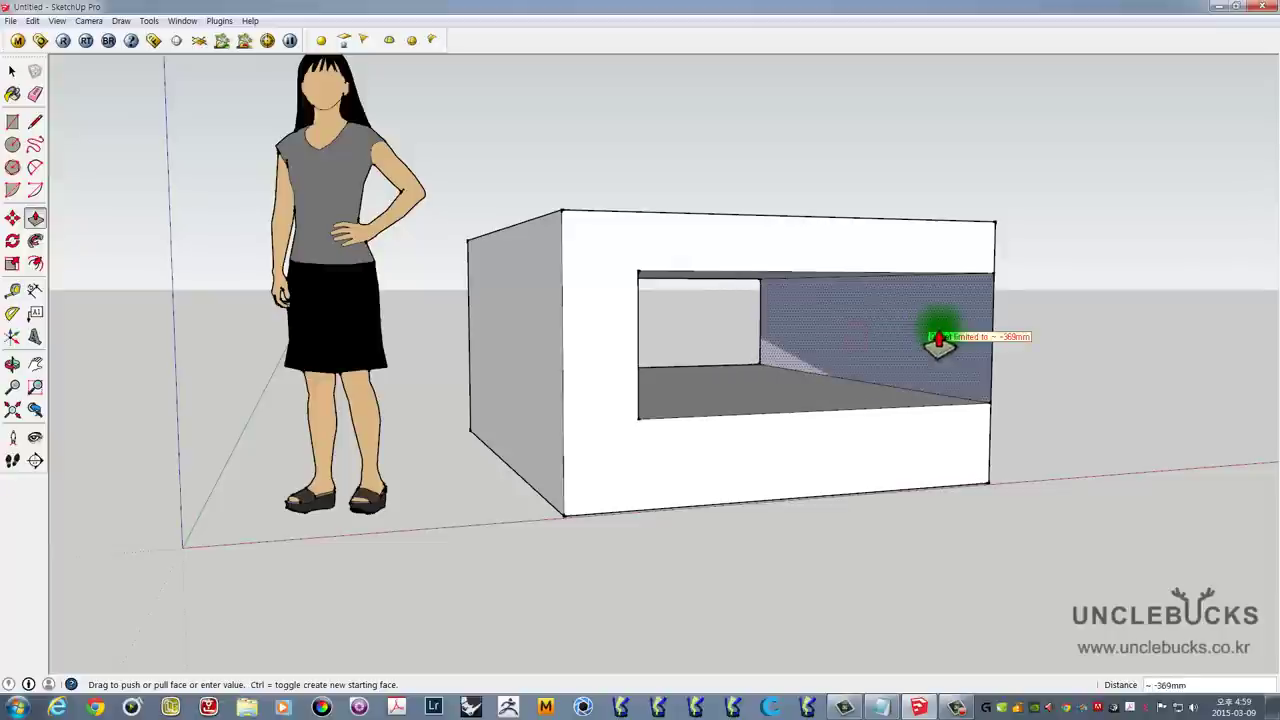
pyautogui.click(945, 340)
# Step: Delete the leftover inner face so the opening breaks out the right side, forming a C
pyautogui.moveTo(1100, 380)
pyautogui.mouseDown(button='middle')
pyautogui.moveTo(909, 343)
pyautogui.moveTo(867, 318)
pyautogui.mouseUp(button='middle')
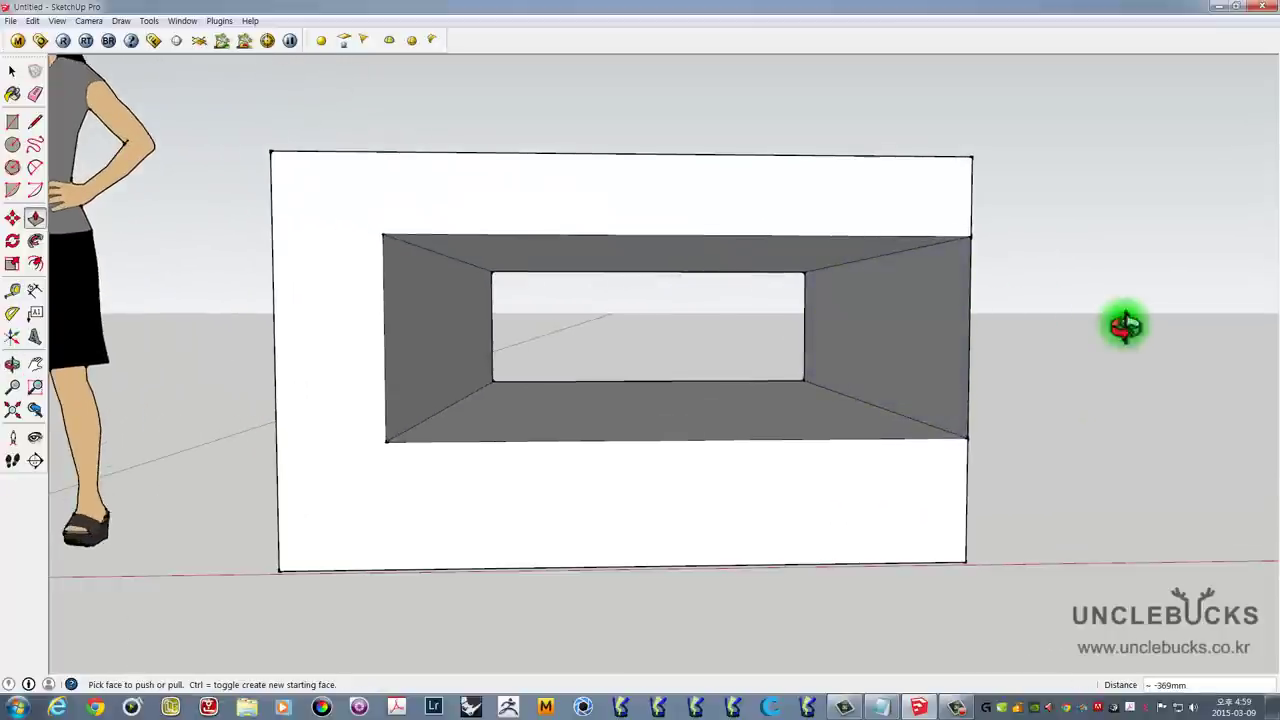
pyautogui.moveTo(1124, 326); pyautogui.dragTo(1184, 330, button='middle')
pyautogui.moveTo(794, 317); pyautogui.dragTo(943, 335, button='middle')
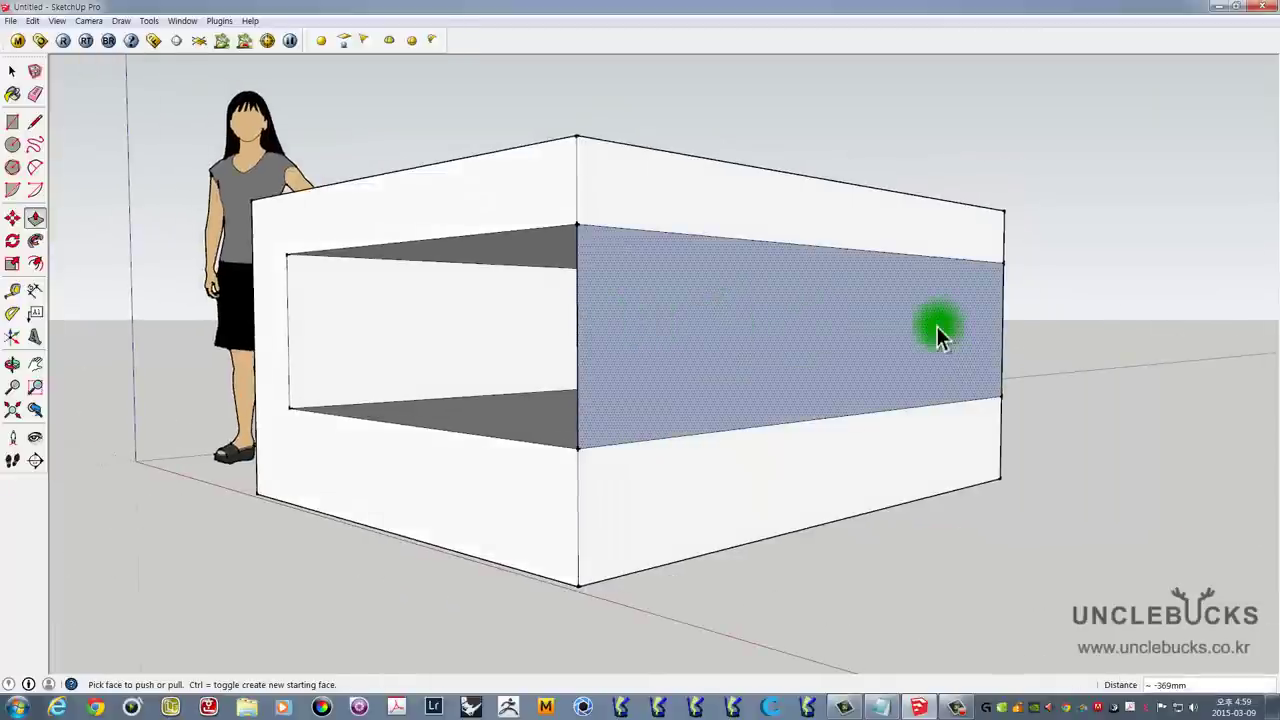
pyautogui.press('space')
pyautogui.moveTo(912, 321); pyautogui.dragTo(1073, 335, button='middle')
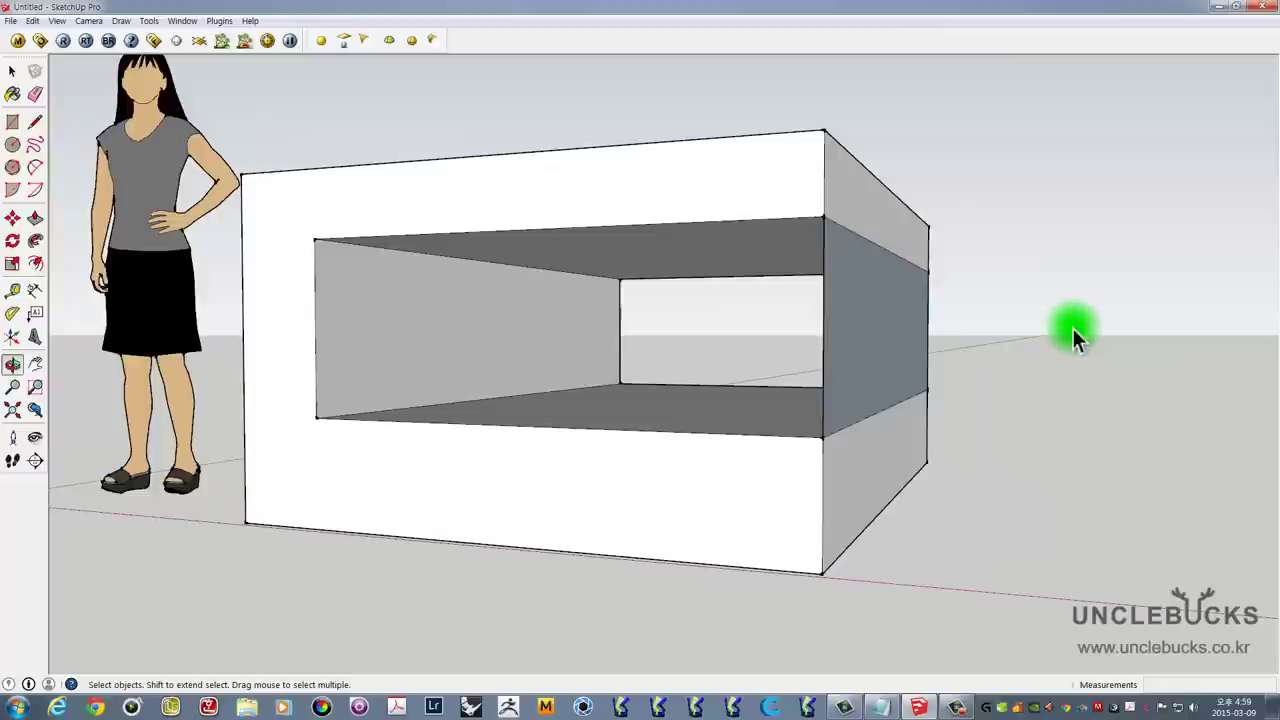
pyautogui.press('Delete')
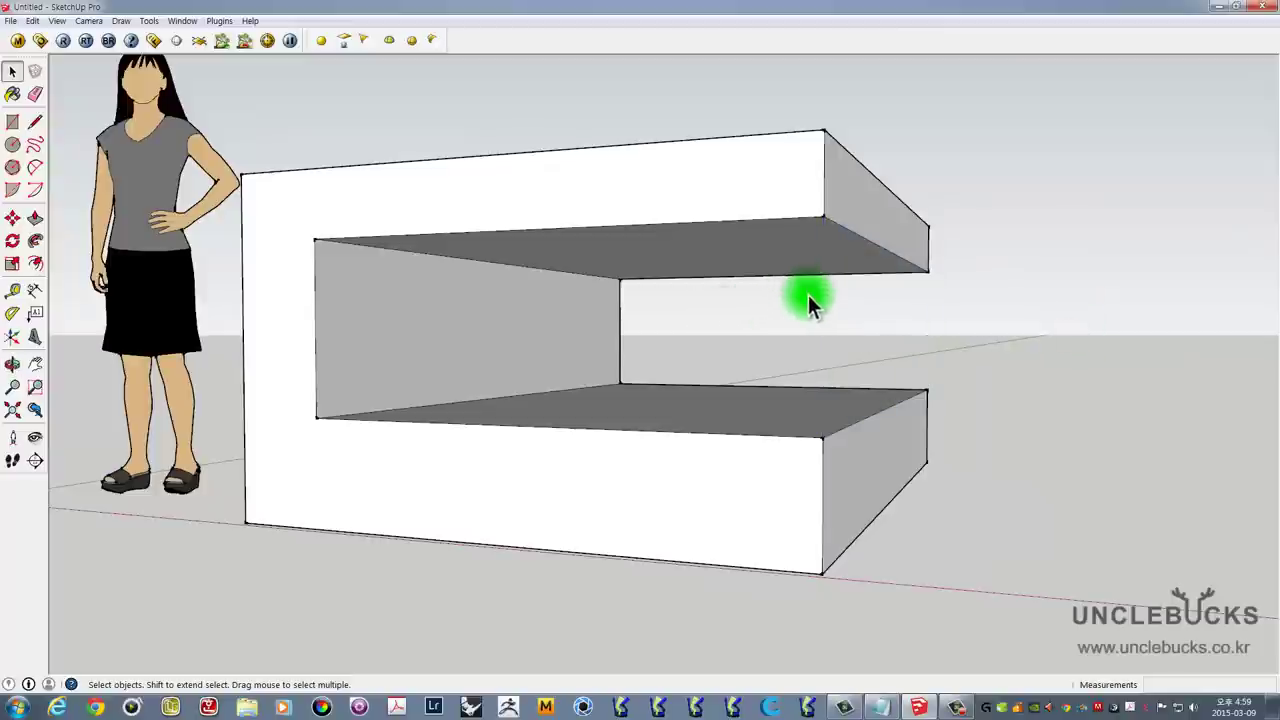
pyautogui.moveTo(893, 243); pyautogui.dragTo(819, 353, button='middle')
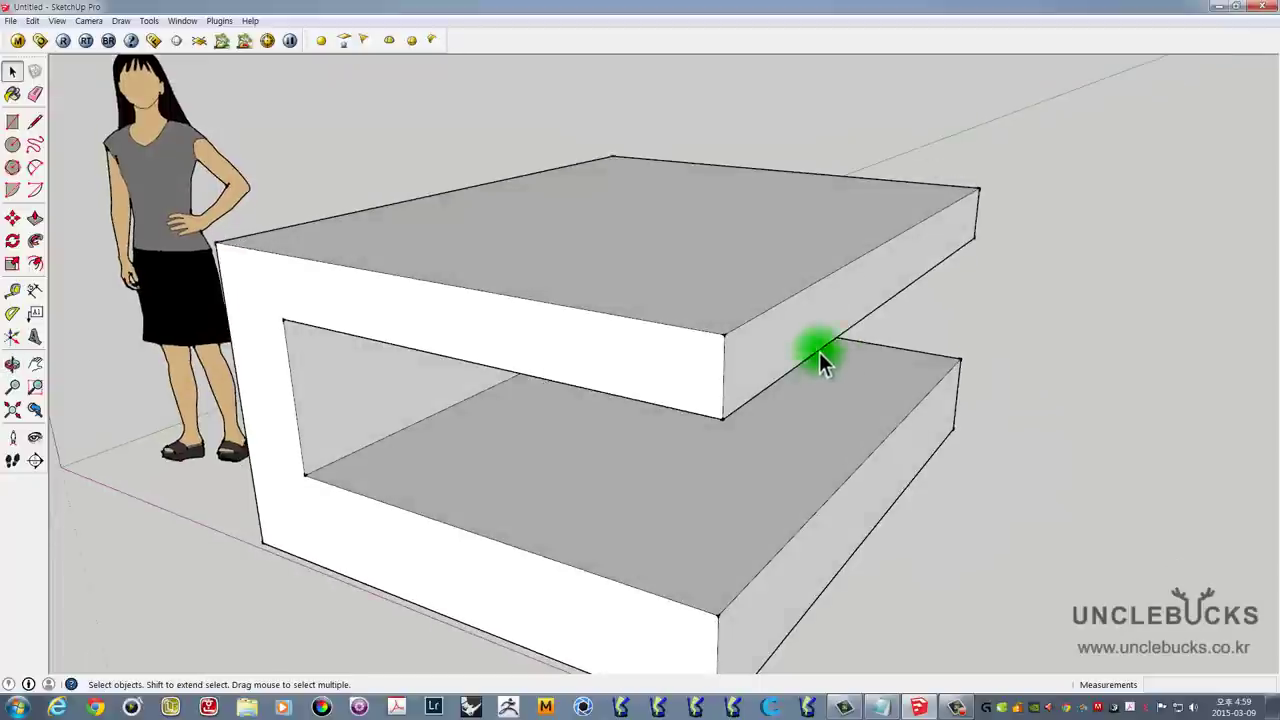
# Step: Reverse Faces on the upper arm's end face
pyautogui.moveTo(861, 311); pyautogui.dragTo(844, 217, button='middle')
pyautogui.rightClick(841, 213)
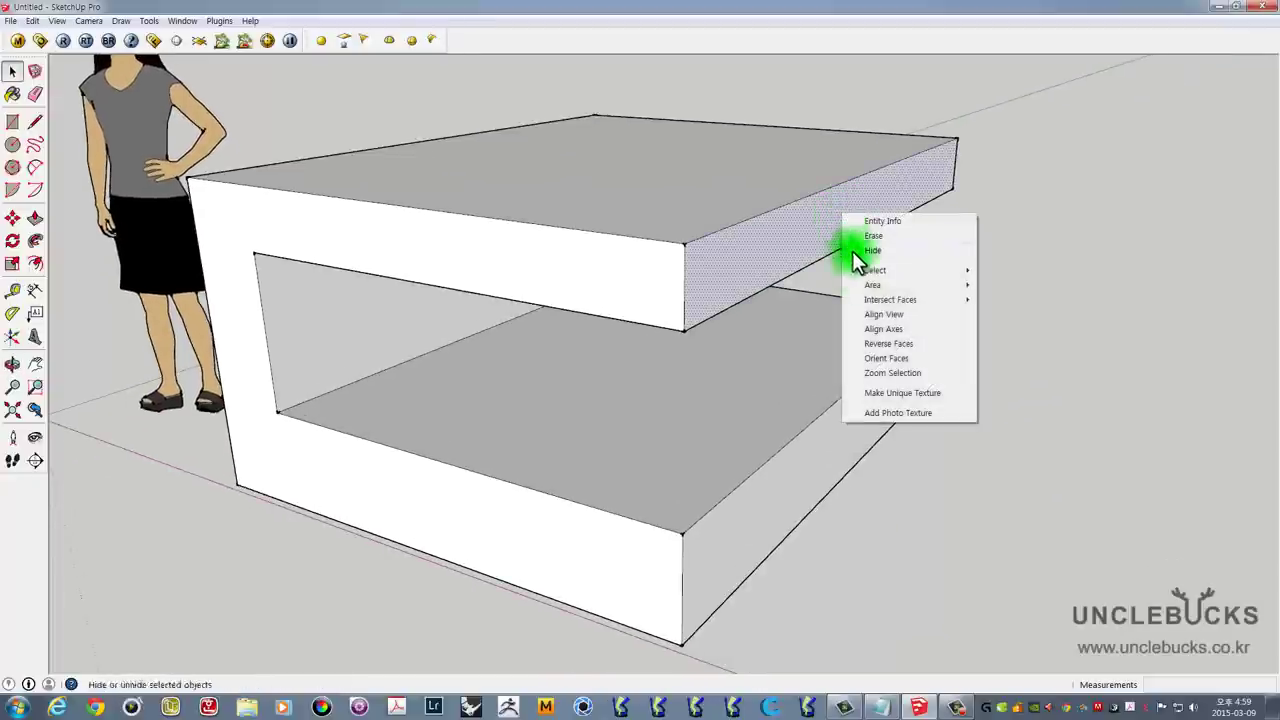
pyautogui.click(887, 346)
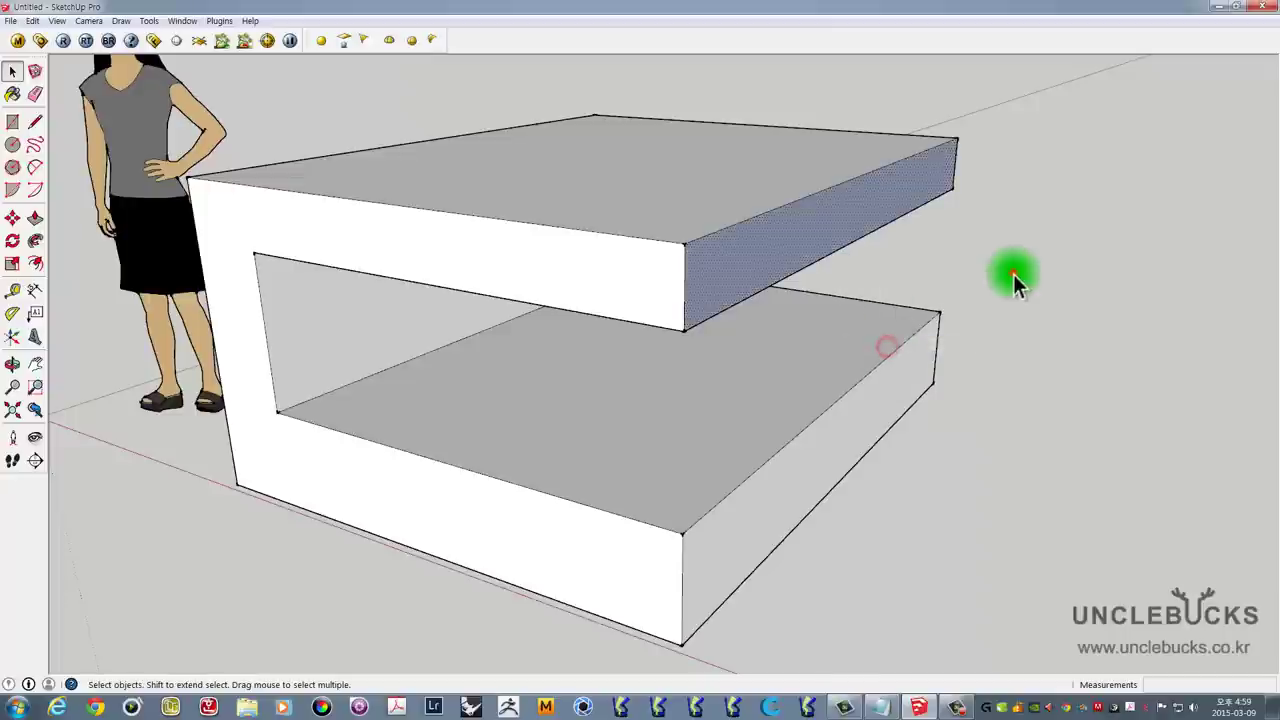
# Step: Orbit and zoom around the white C-shaped form to inspect it
pyautogui.moveTo(1013, 275)
pyautogui.mouseDown(button='middle')
pyautogui.moveTo(917, 243)
pyautogui.moveTo(1063, 128)
pyautogui.moveTo(920, 343)
pyautogui.moveTo(903, 286)
pyautogui.moveTo(766, 280)
pyautogui.moveTo(774, 272)
pyautogui.moveTo(886, 449)
pyautogui.moveTo(909, 252)
pyautogui.mouseUp(button='middle')
pyautogui.scroll(-2, 886, 449)
pyautogui.tripleClick(713, 368)
pyautogui.click(943, 323)
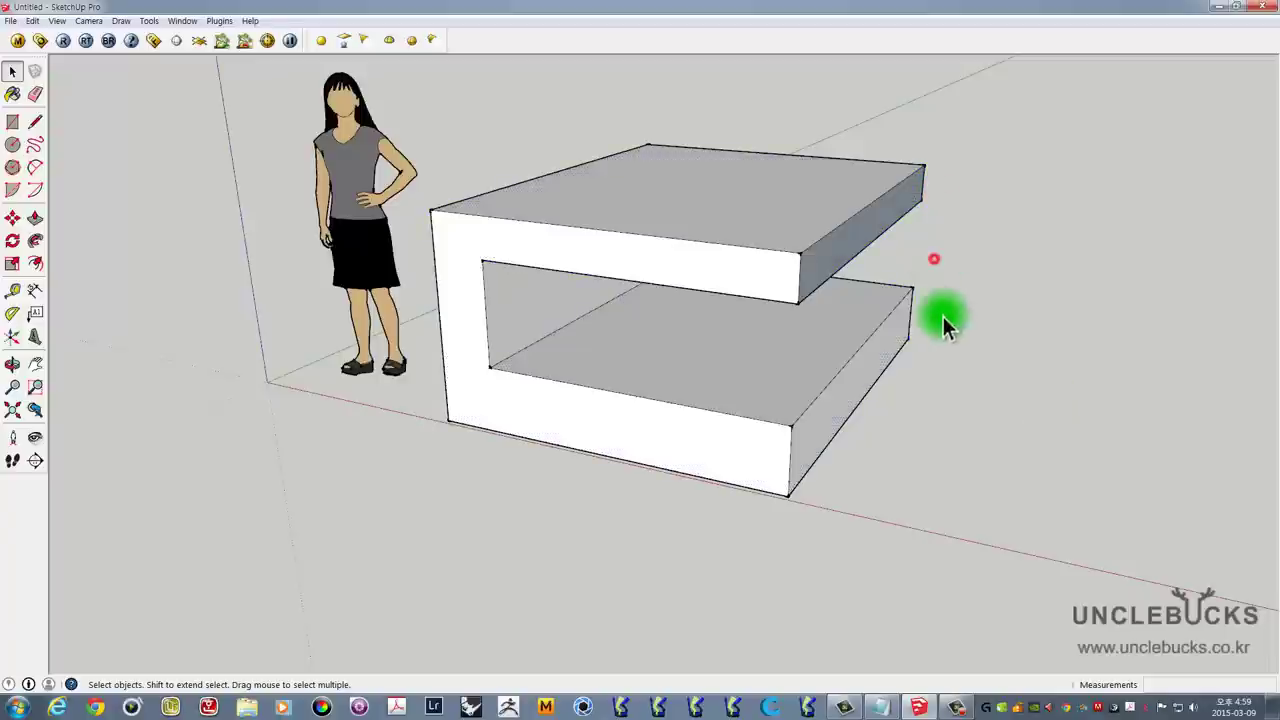
pyautogui.moveTo(943, 323)
pyautogui.mouseDown(button='middle')
pyautogui.moveTo(920, 391)
pyautogui.moveTo(855, 307)
pyautogui.moveTo(571, 249)
pyautogui.moveTo(509, 251)
pyautogui.moveTo(640, 340)
pyautogui.moveTo(790, 390)
pyautogui.moveTo(649, 190)
pyautogui.mouseUp(button='middle')
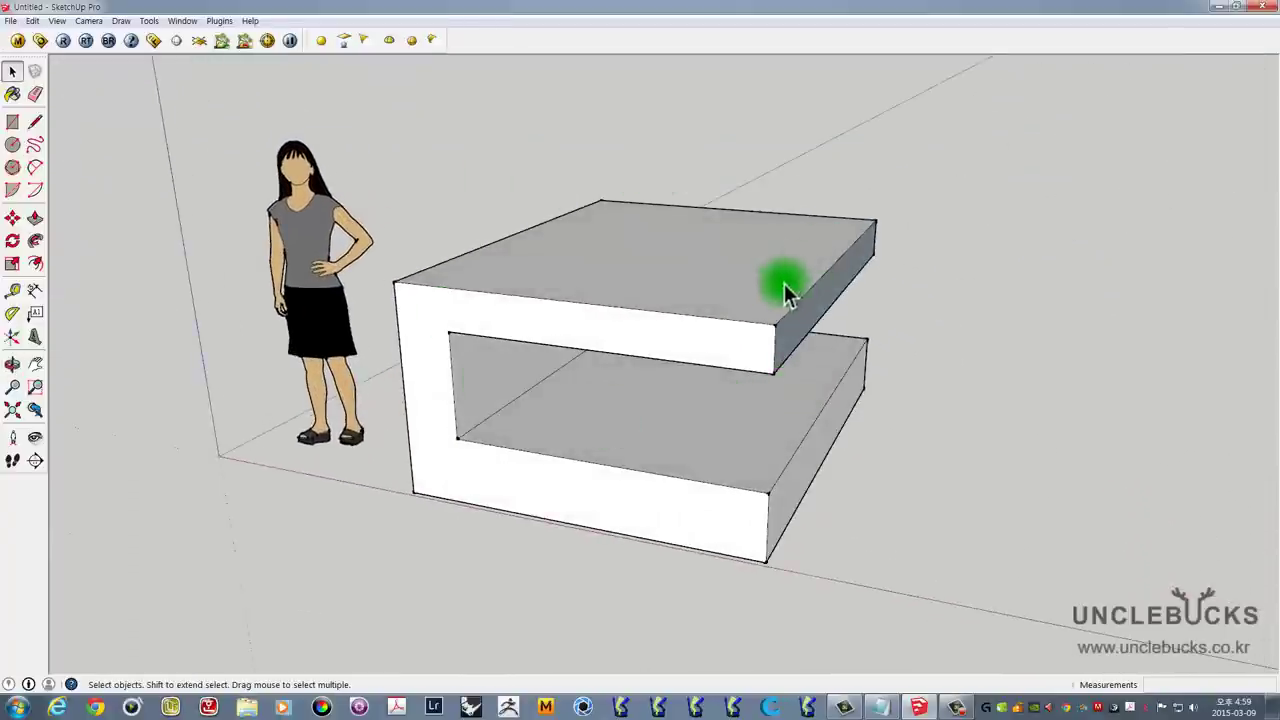
pyautogui.scroll(2, 794, 322)
pyautogui.scroll(2, 830, 335)
pyautogui.moveTo(857, 343); pyautogui.dragTo(827, 253, button='middle')
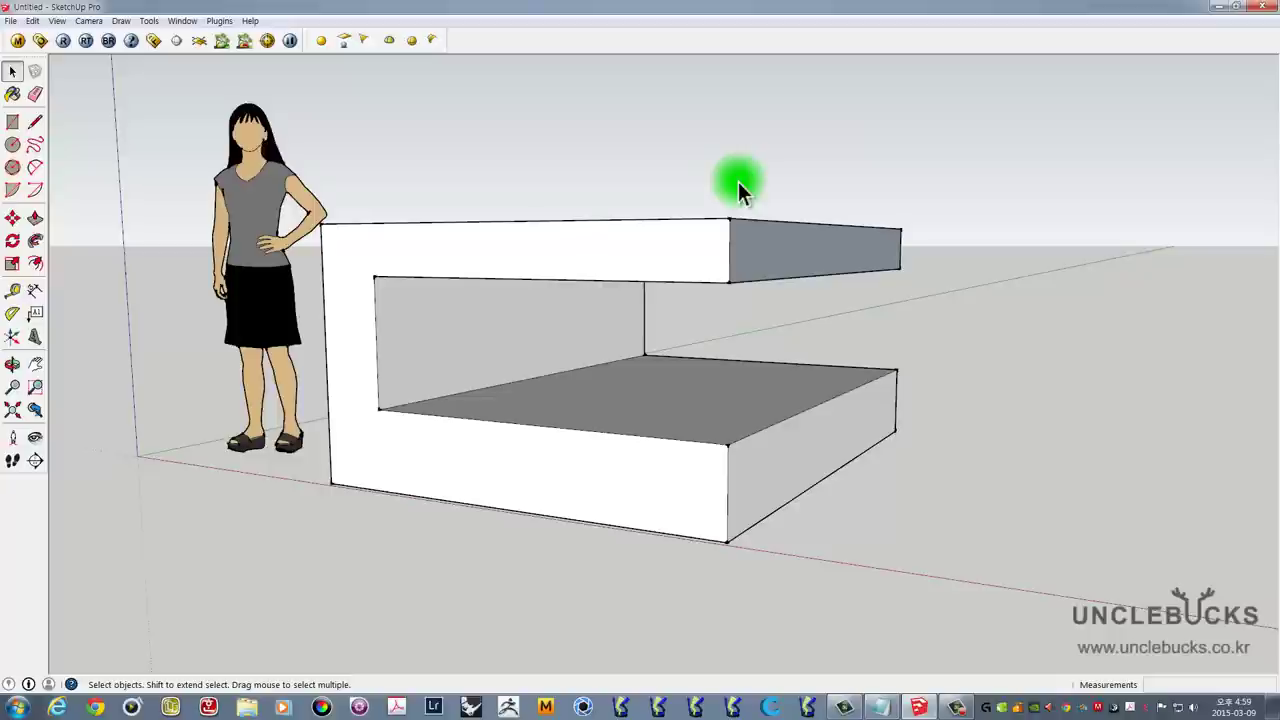
pyautogui.moveTo(739, 183); pyautogui.dragTo(663, 290, button='middle')
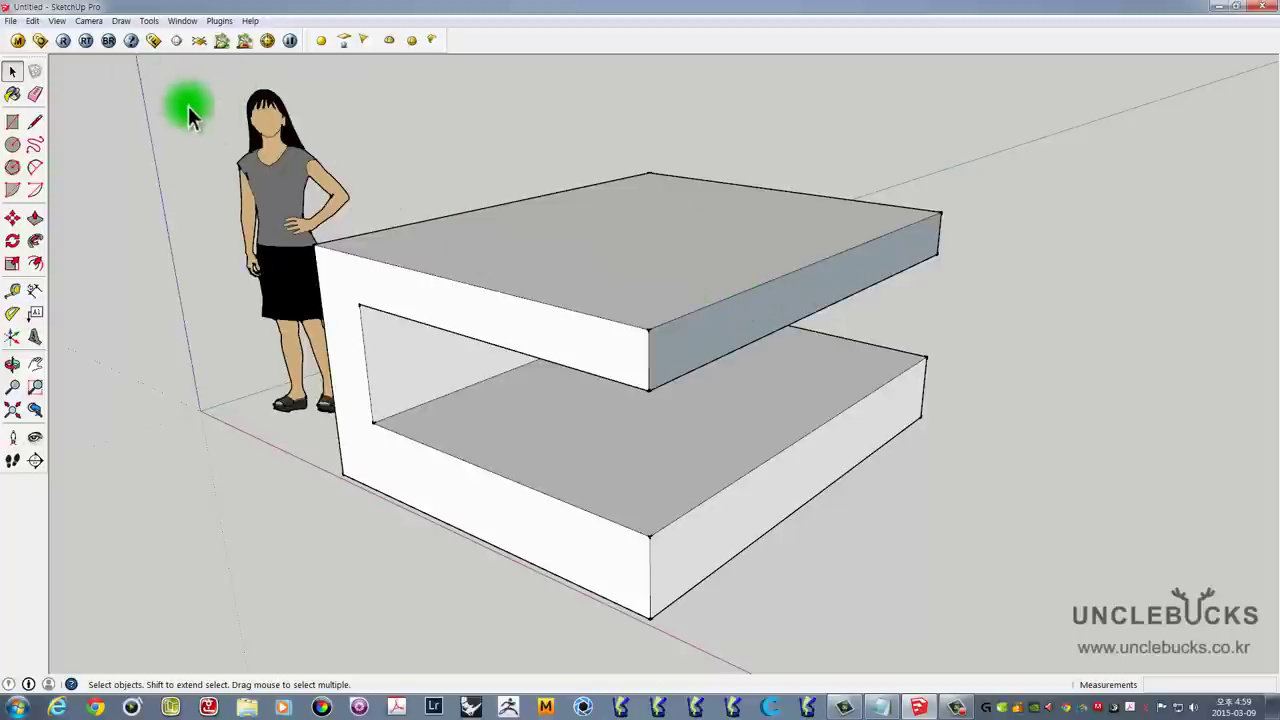
pyautogui.moveTo(588, 232); pyautogui.dragTo(590, 180, button='middle')
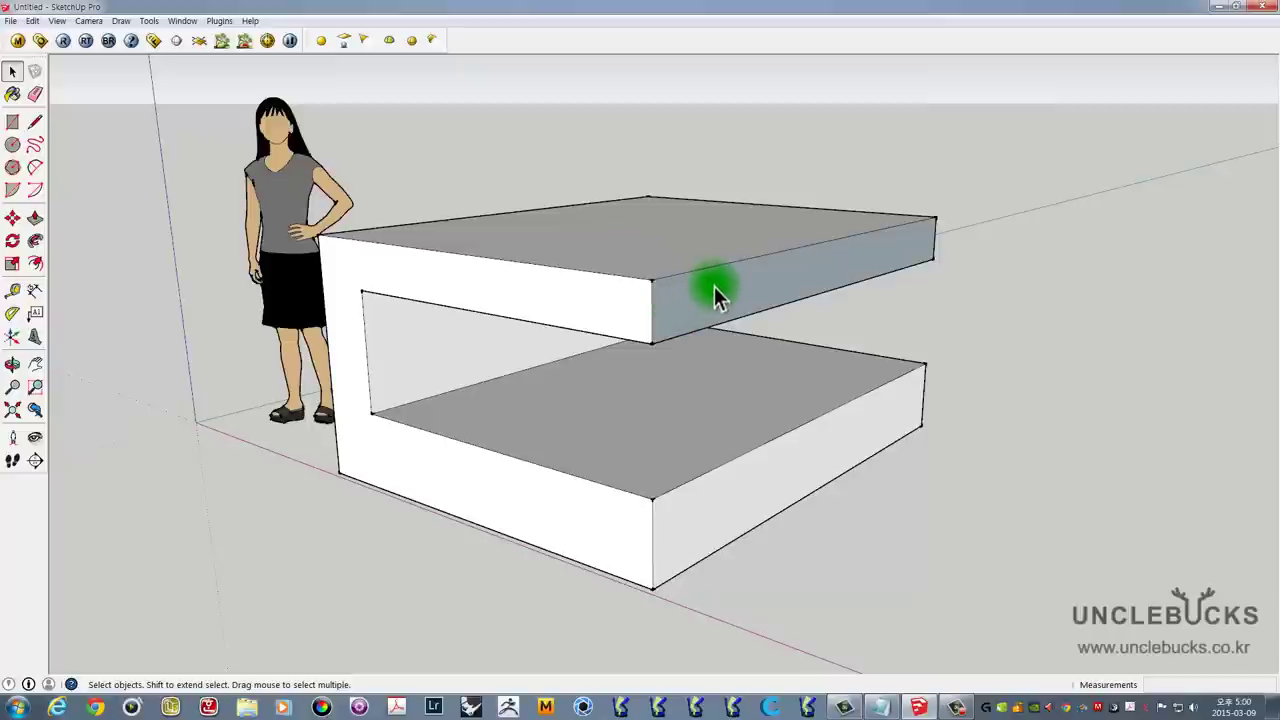
# Step: Reverse the upper arm's end face orientation again
pyautogui.click(714, 286)
pyautogui.rightClick(714, 286)
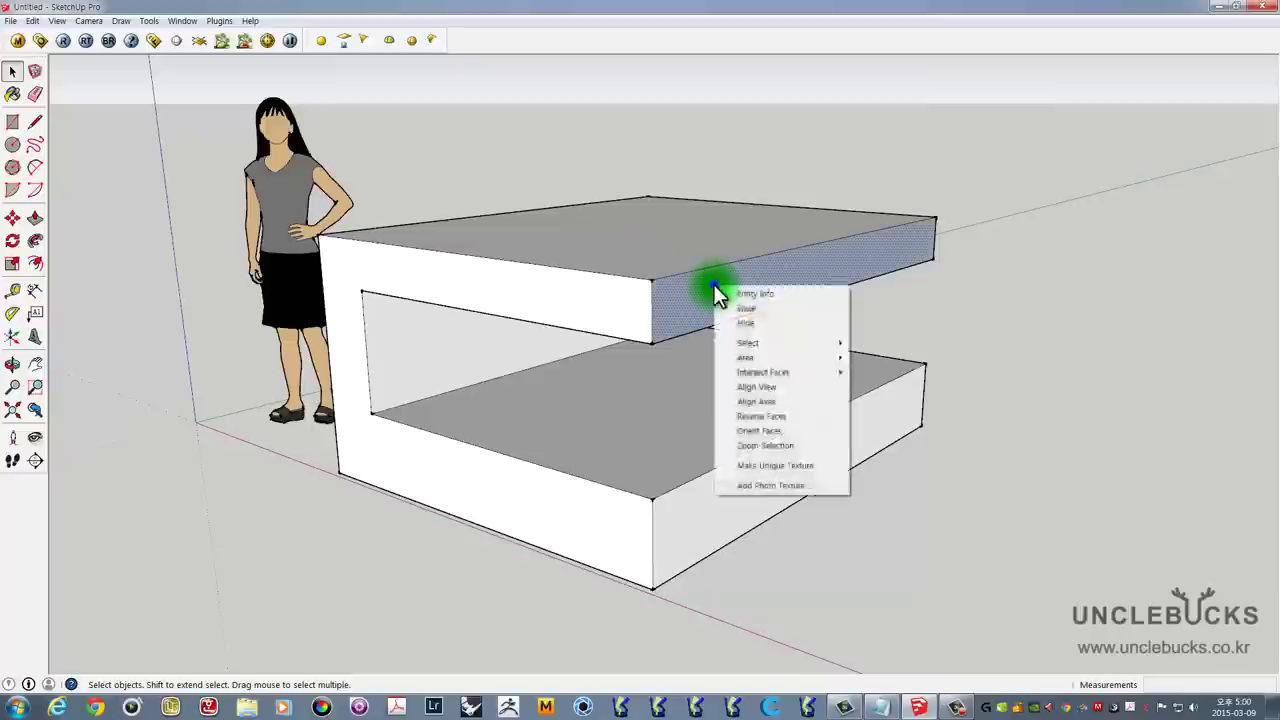
pyautogui.click(772, 416)
pyautogui.click(912, 331)
pyautogui.moveTo(915, 330)
pyautogui.mouseDown(button='middle')
pyautogui.moveTo(834, 310)
pyautogui.moveTo(723, 191)
pyautogui.moveTo(403, 194)
pyautogui.moveTo(260, 263)
pyautogui.moveTo(910, 375)
pyautogui.moveTo(714, 277)
pyautogui.moveTo(663, 343)
pyautogui.moveTo(634, 274)
pyautogui.moveTo(670, 265)
pyautogui.moveTo(686, 357)
pyautogui.moveTo(708, 372)
pyautogui.mouseUp(button='middle')
# Step: Reverse the upper slab's end face once more so it shows the blue-grey back side
pyautogui.click(728, 360)
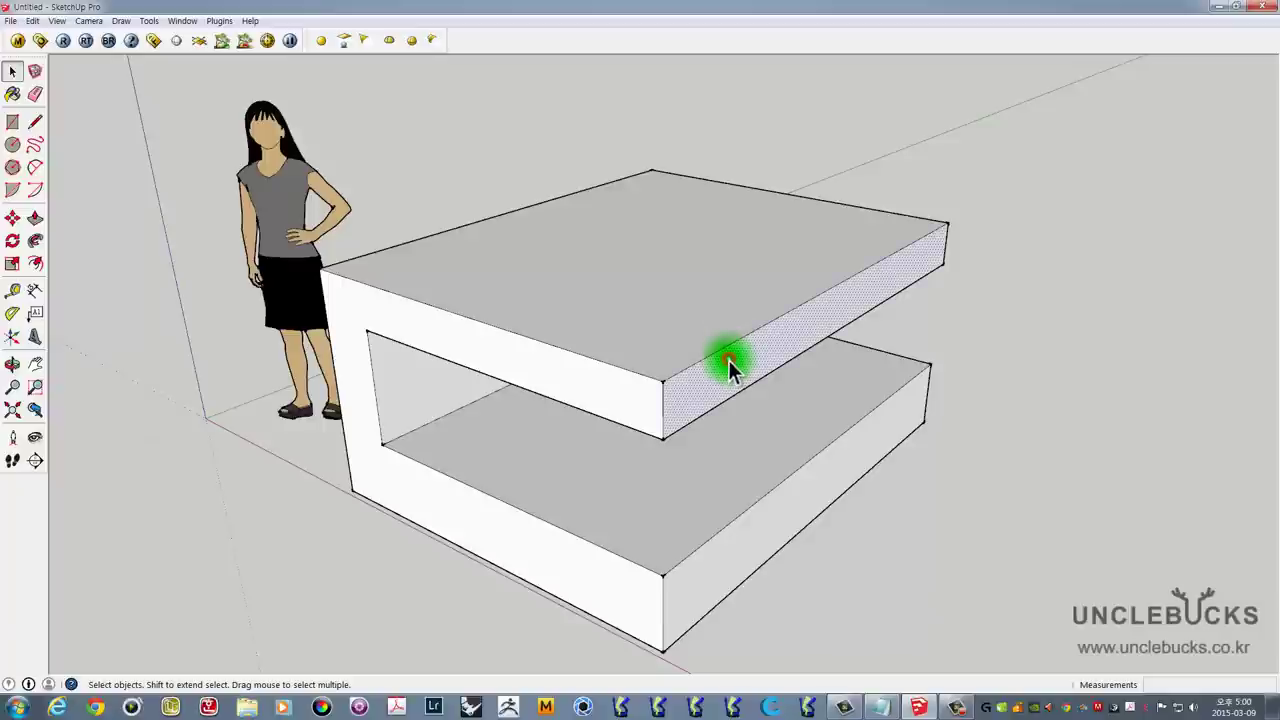
pyautogui.rightClick(728, 358)
pyautogui.click(761, 490)
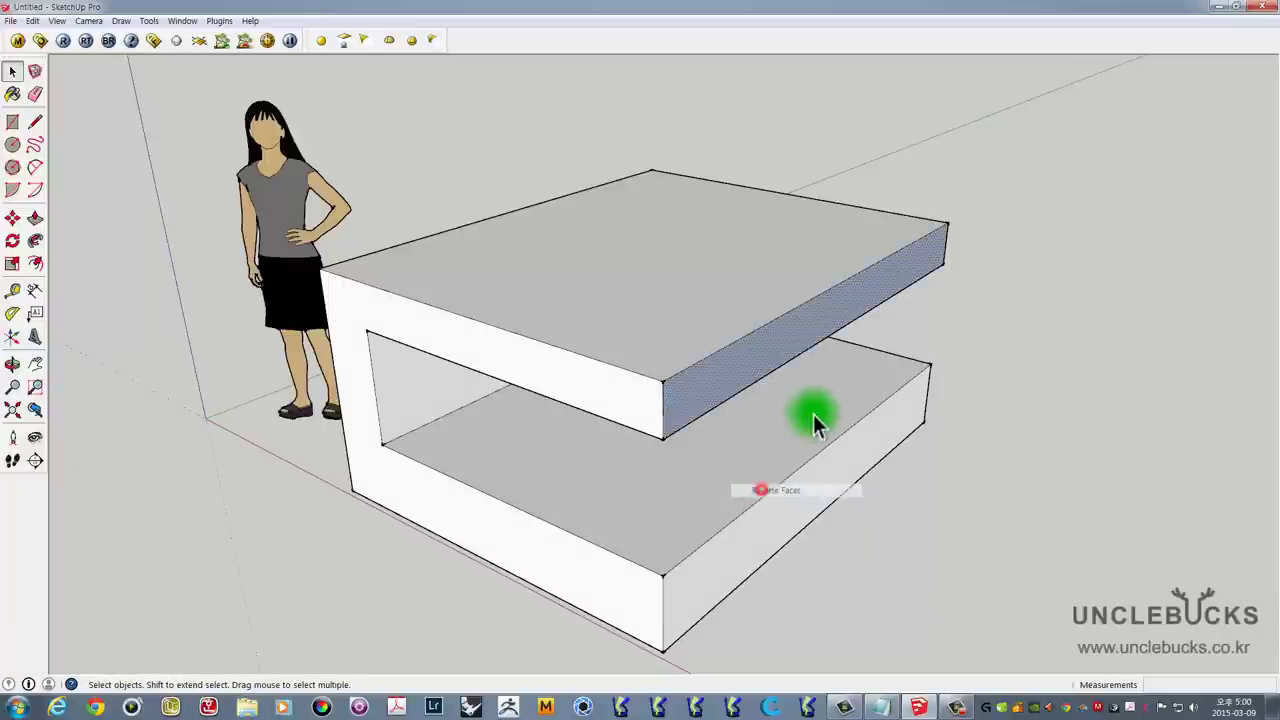
pyautogui.moveTo(813, 414); pyautogui.dragTo(804, 344, button='middle')
pyautogui.click(12, 93)
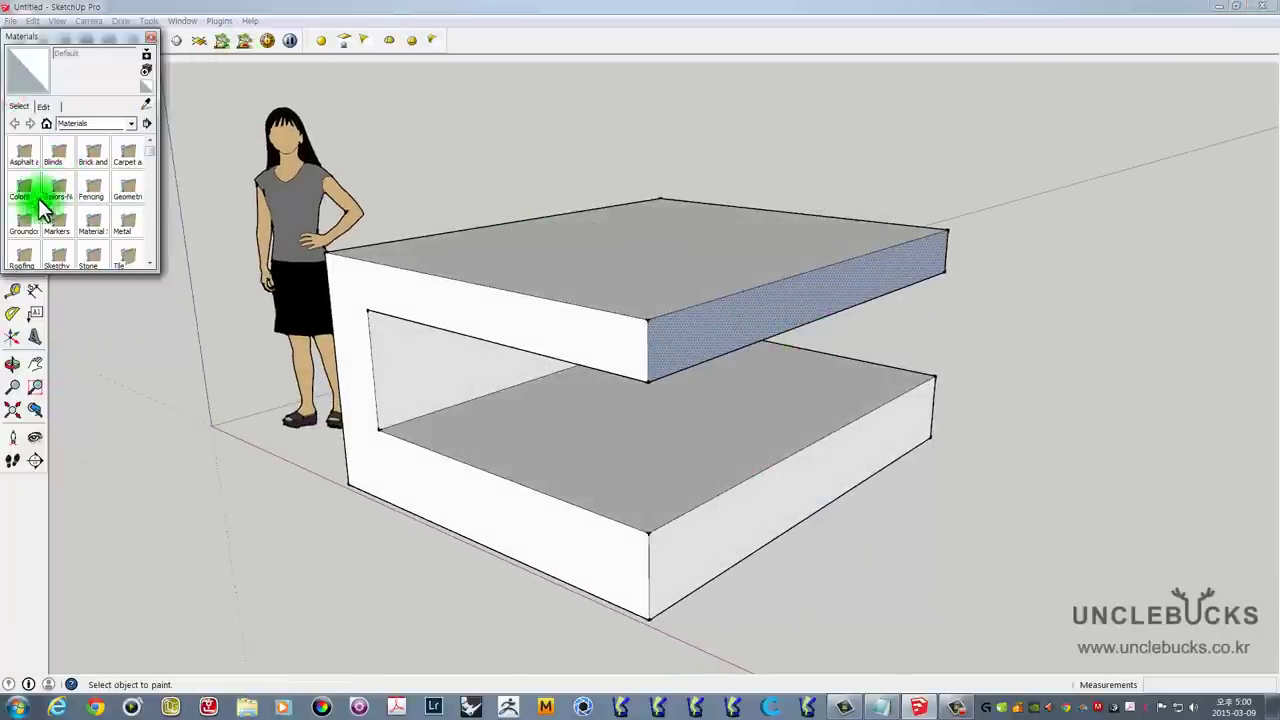
# Step: Paint the upper slab's blue end face with white Color_000 from the Colors collection
pyautogui.click(30, 190)
pyautogui.click(34, 160)
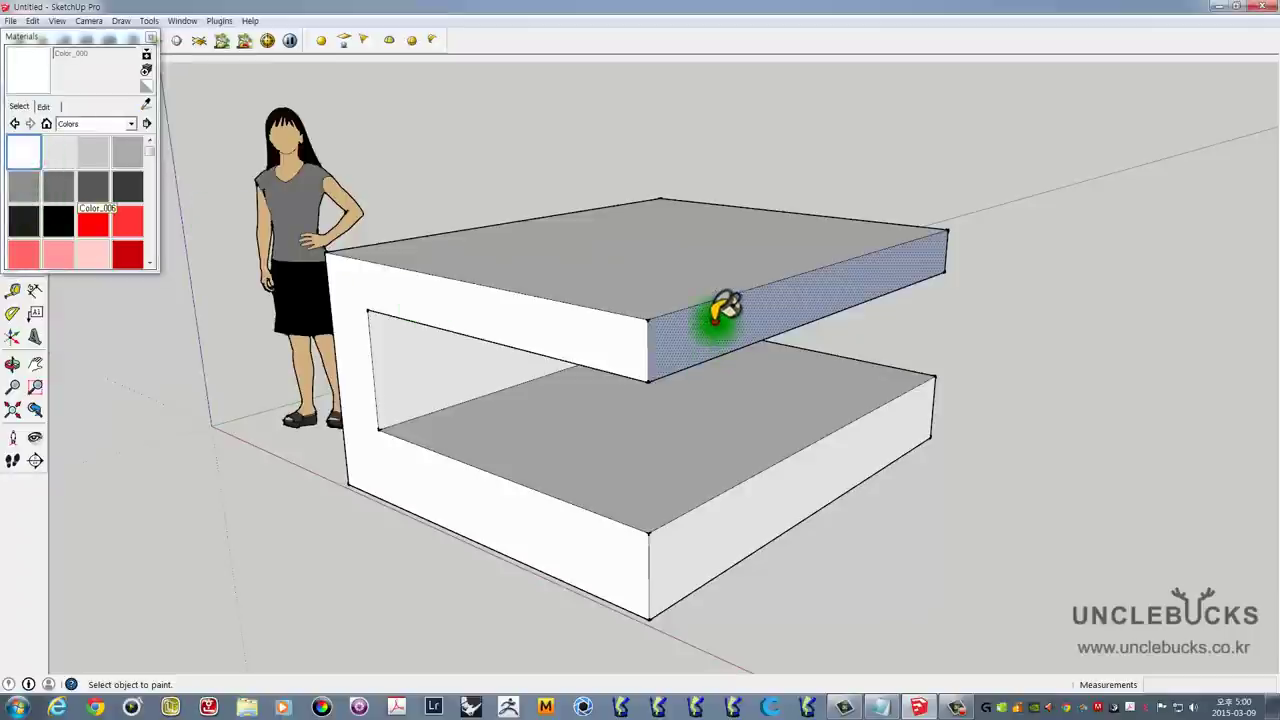
pyautogui.click(720, 305)
pyautogui.moveTo(680, 314); pyautogui.dragTo(628, 275, button='middle')
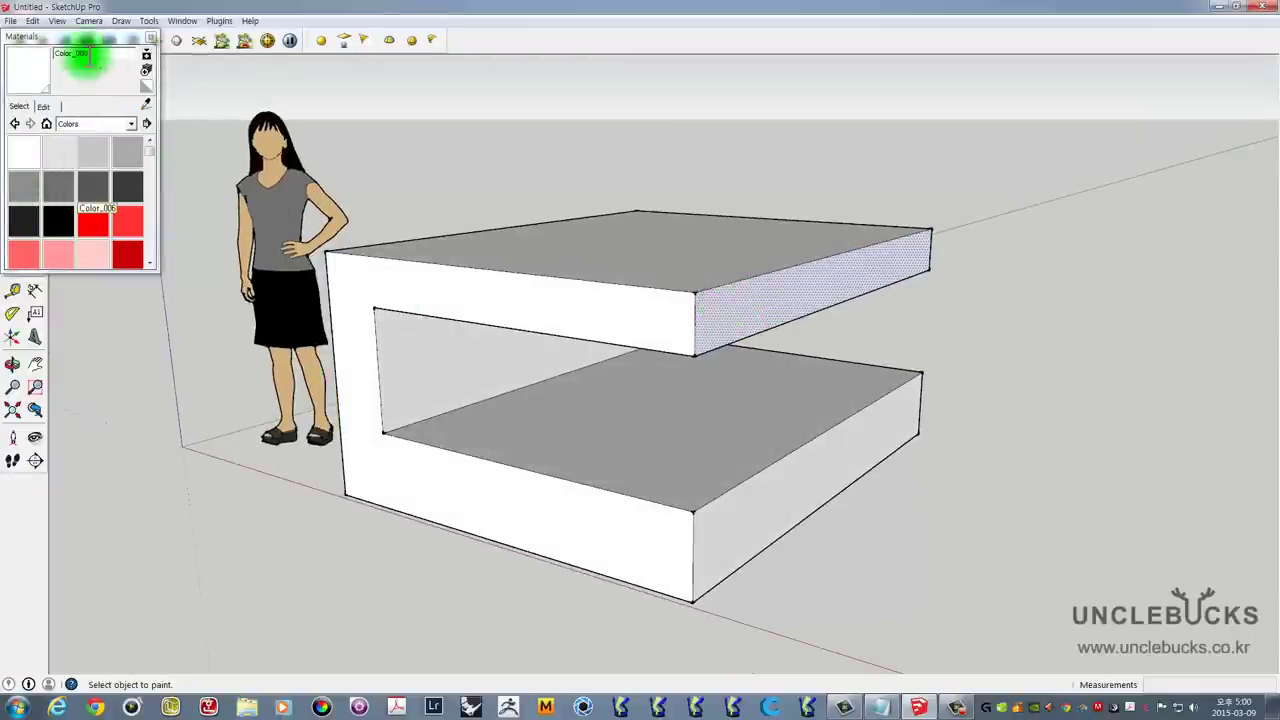
pyautogui.moveTo(80, 37); pyautogui.dragTo(141, 136)
pyautogui.click(860, 300)
# Step: Apply a context-menu command to the upper slab's end face, then clear the selection
pyautogui.press('space')
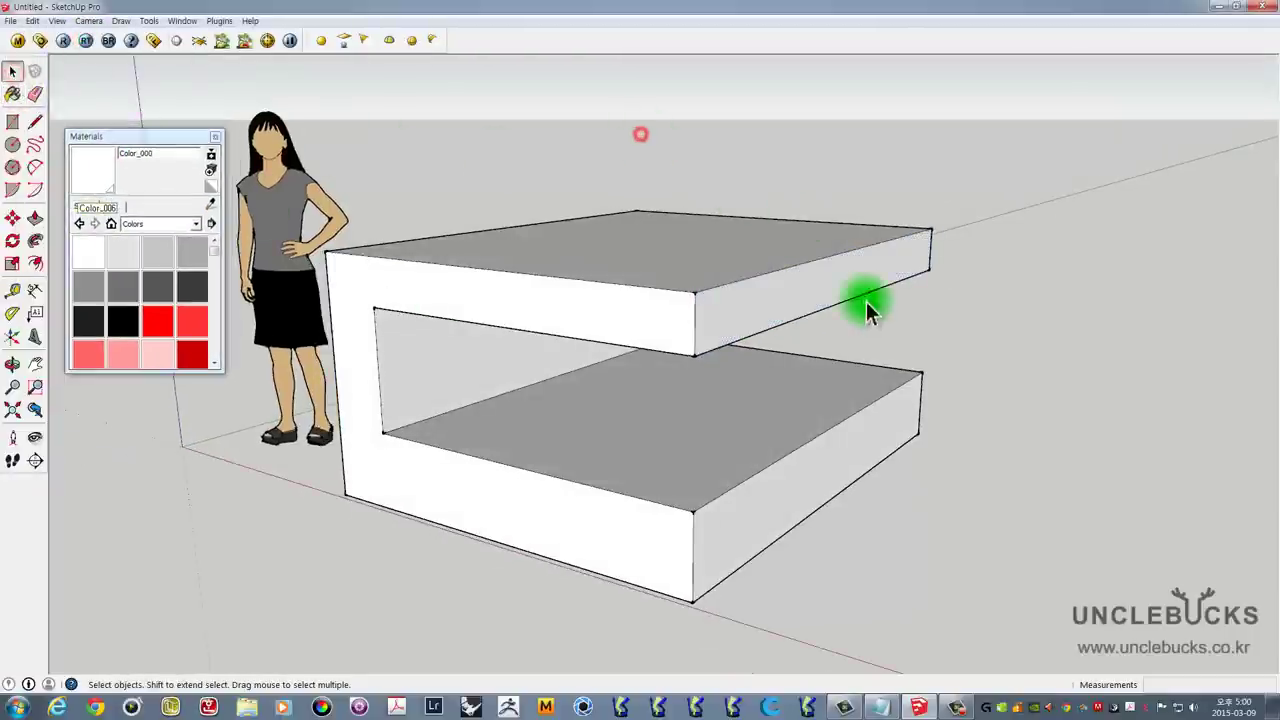
pyautogui.moveTo(869, 306)
pyautogui.mouseDown(button='middle')
pyautogui.moveTo(1006, 254)
pyautogui.moveTo(791, 194)
pyautogui.moveTo(761, 268)
pyautogui.moveTo(820, 362)
pyautogui.mouseUp(button='middle')
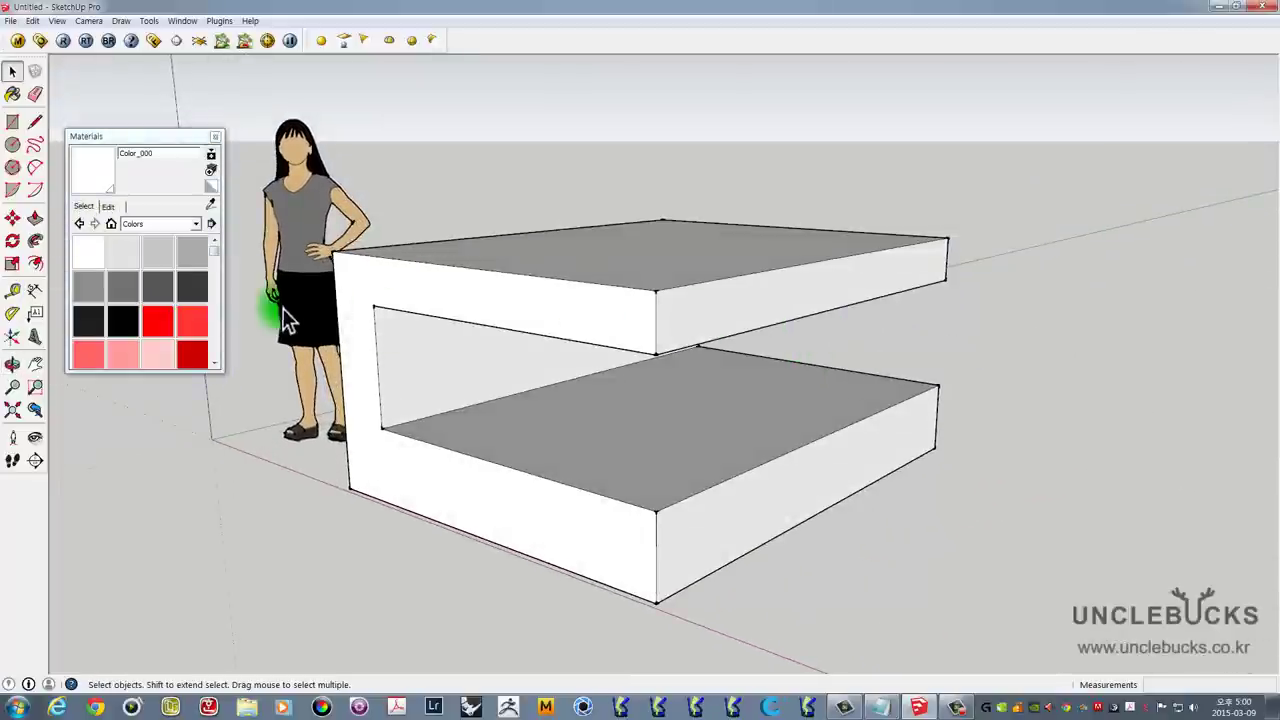
pyautogui.rightClick(755, 295)
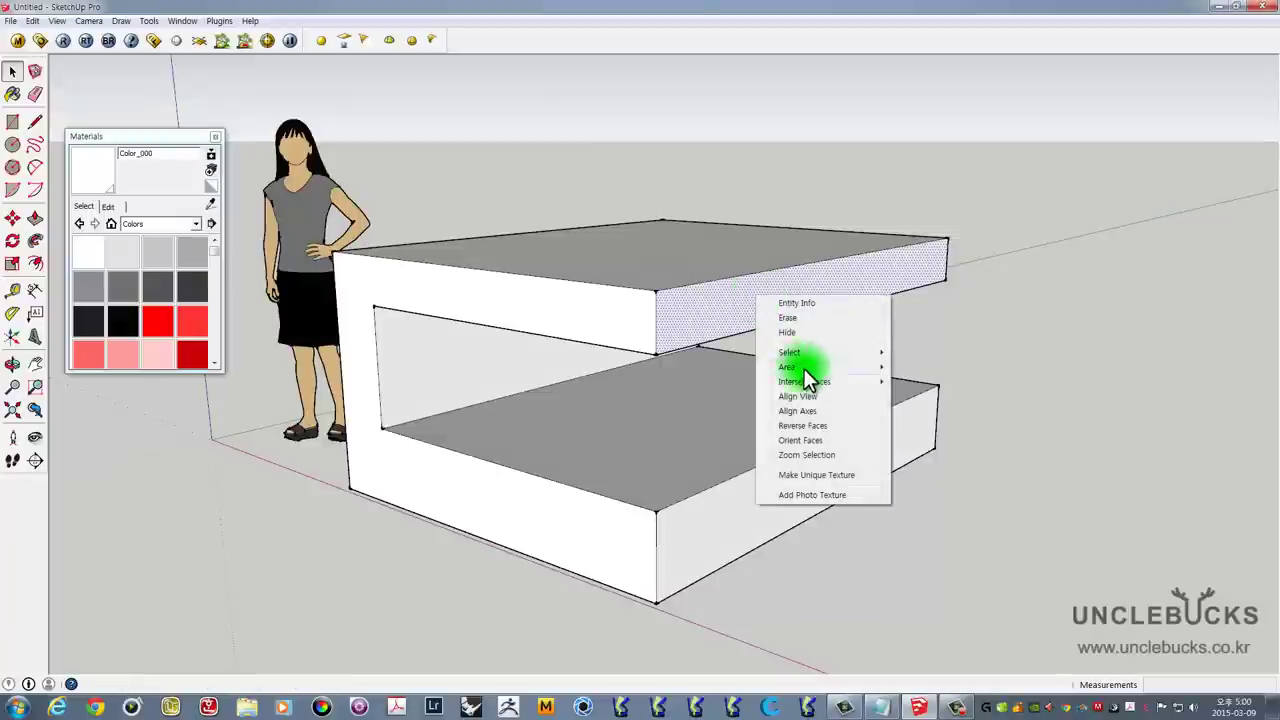
pyautogui.click(797, 425)
pyautogui.click(793, 210)
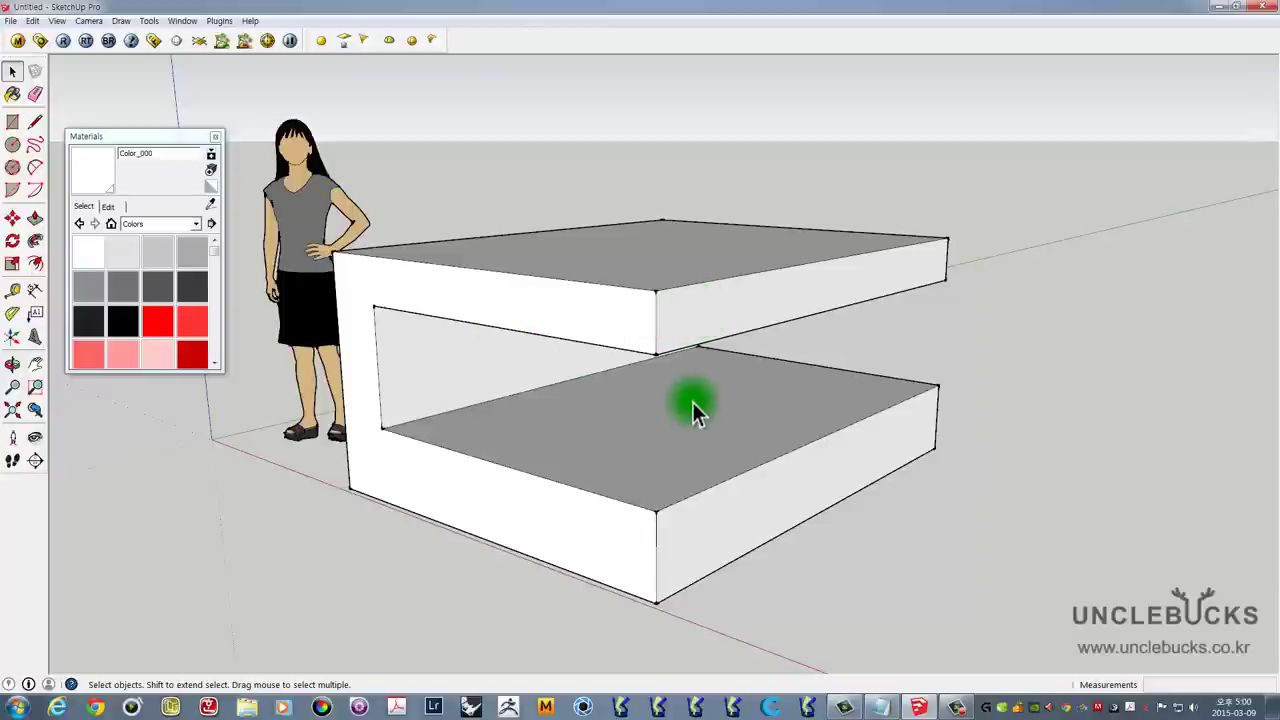
# Step: Reverse the upper slab's top face, then reverse it back so it shows white
pyautogui.click(763, 305)
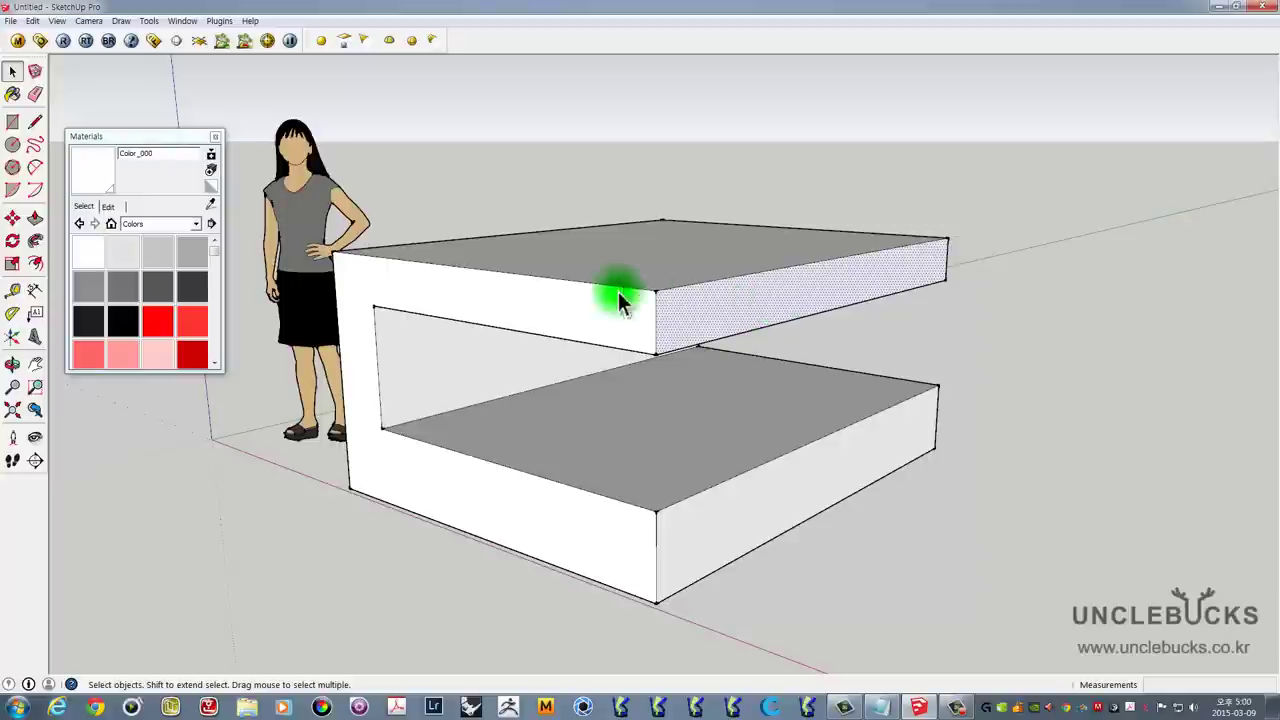
pyautogui.click(563, 296)
pyautogui.rightClick(615, 251)
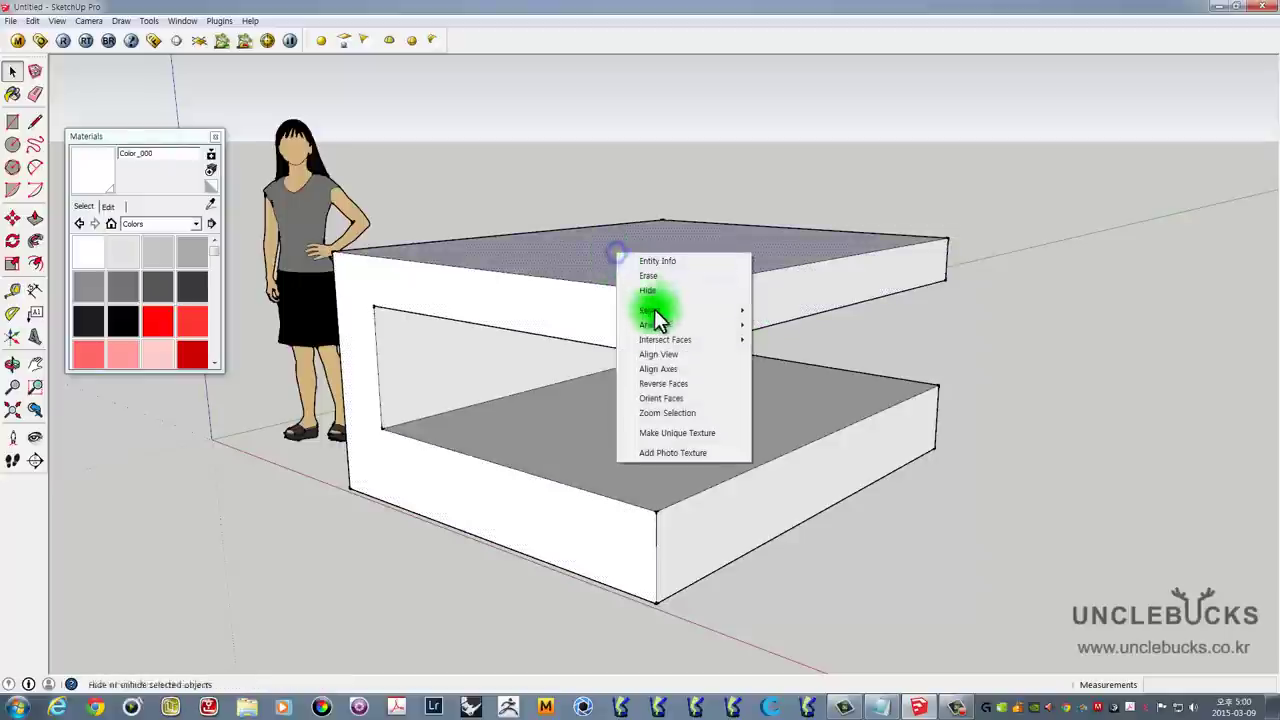
pyautogui.click(663, 383)
pyautogui.moveTo(643, 214); pyautogui.dragTo(676, 366, button='middle')
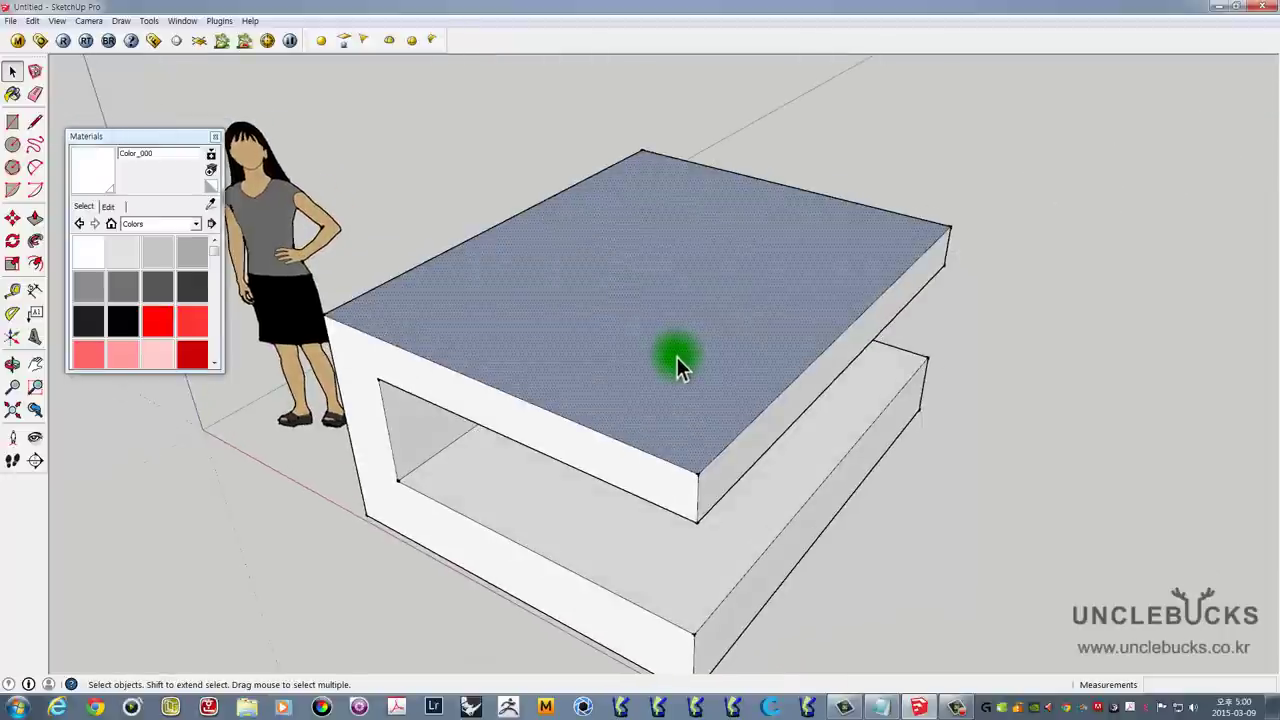
pyautogui.rightClick(702, 231)
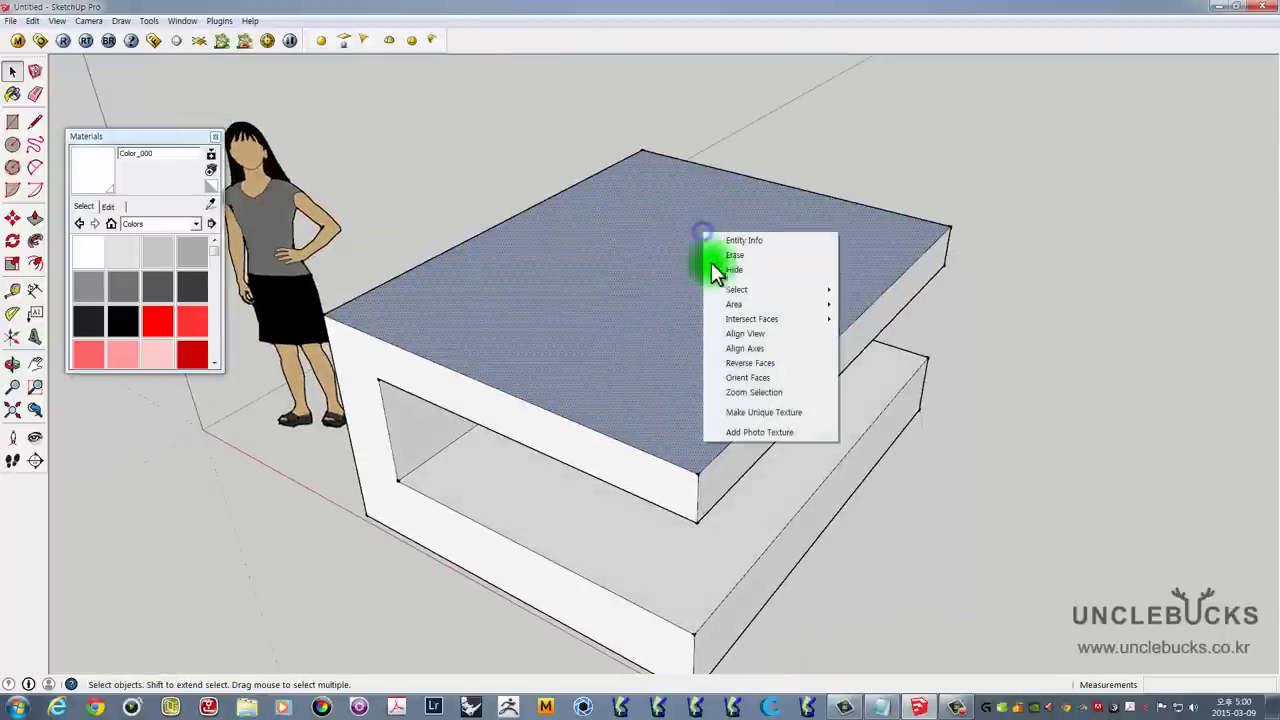
pyautogui.click(746, 361)
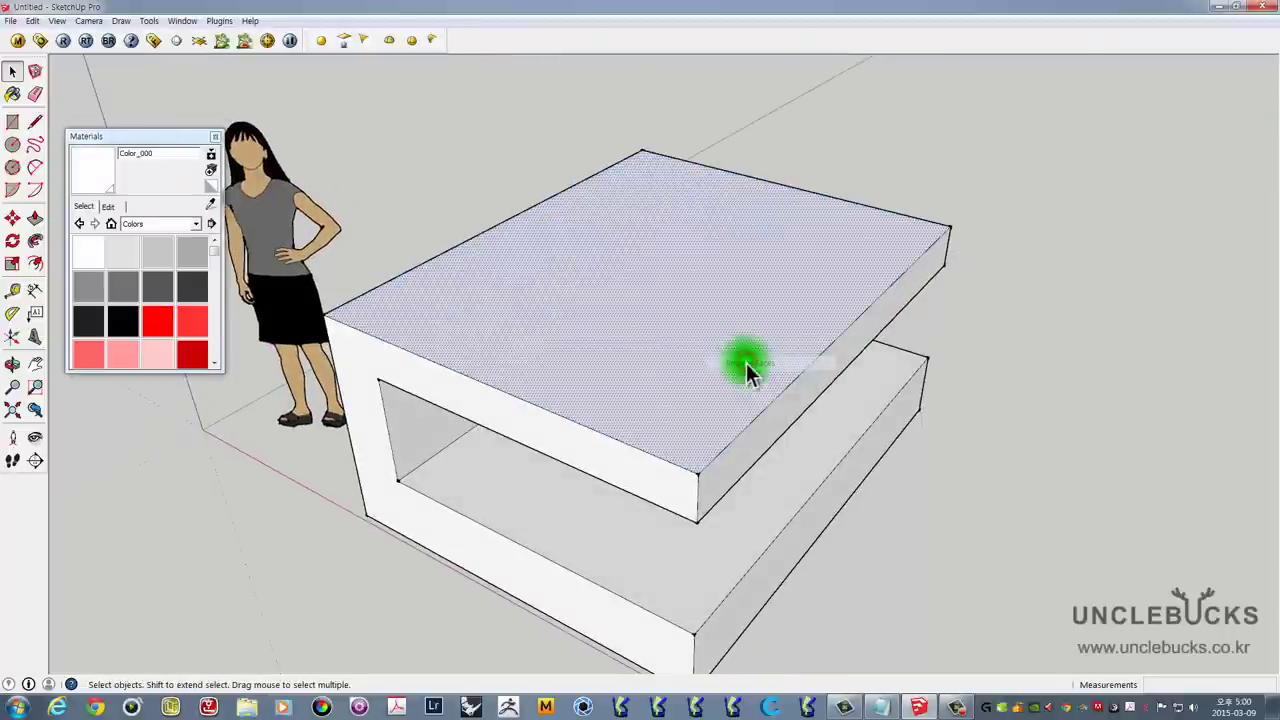
# Step: Select the upper slab's end face and orbit to look at the slab's end
pyautogui.moveTo(694, 291)
pyautogui.mouseDown(button='middle')
pyautogui.moveTo(750, 221)
pyautogui.moveTo(778, 265)
pyautogui.mouseUp(button='middle')
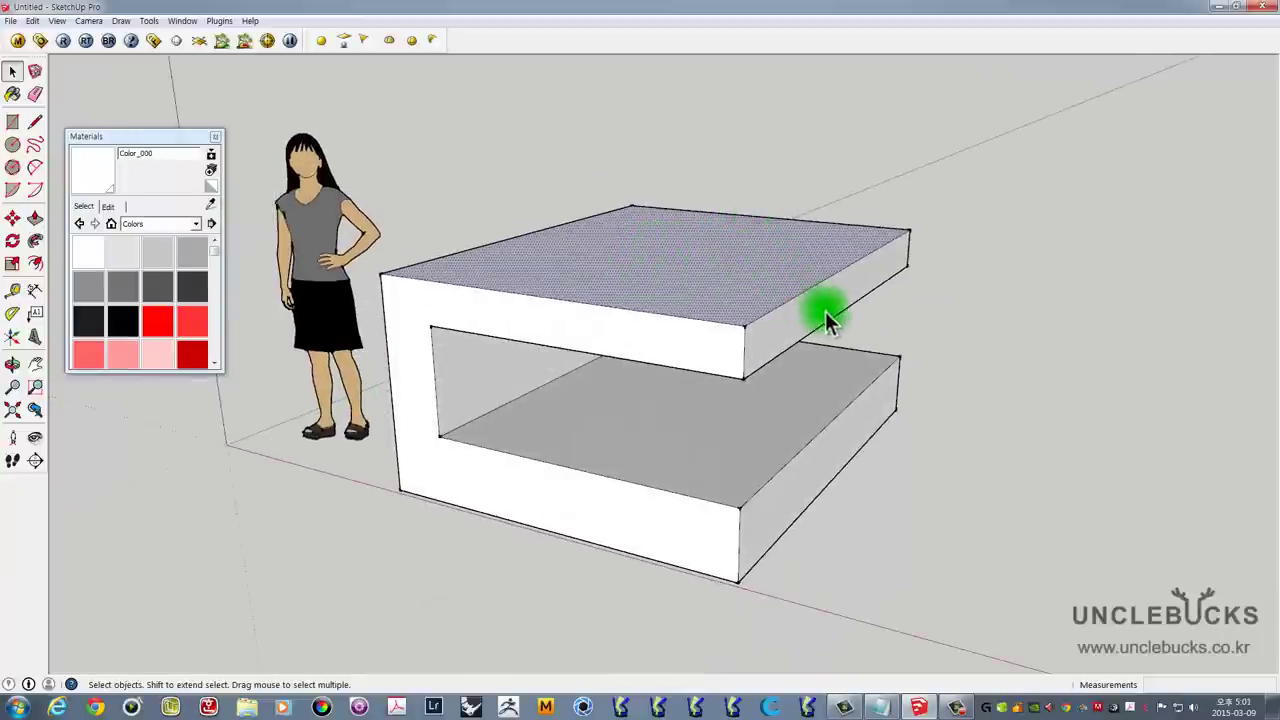
pyautogui.click(986, 304)
pyautogui.click(832, 290)
pyautogui.moveTo(877, 313)
pyautogui.mouseDown(button='middle')
pyautogui.moveTo(806, 285)
pyautogui.moveTo(482, 249)
pyautogui.mouseUp(button='middle')
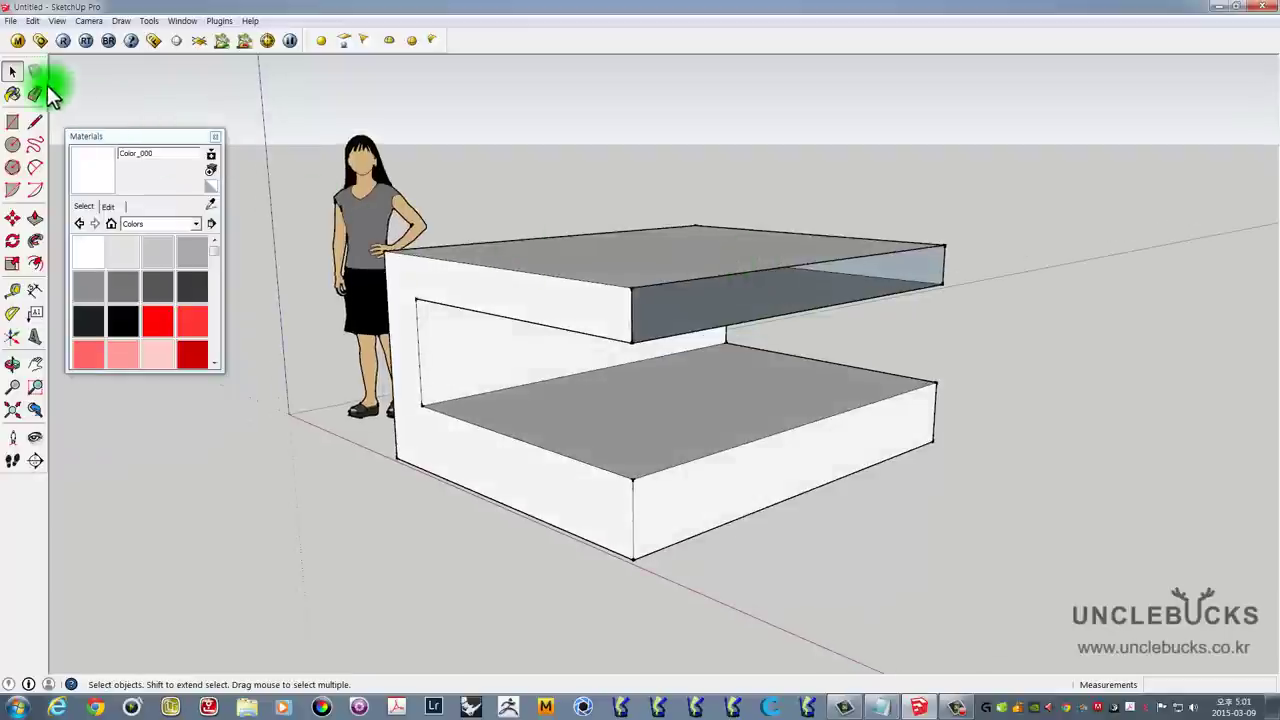
# Step: Draw a rectangle across the upper slab's open end to close it
pyautogui.click(12, 121)
pyautogui.click(625, 289)
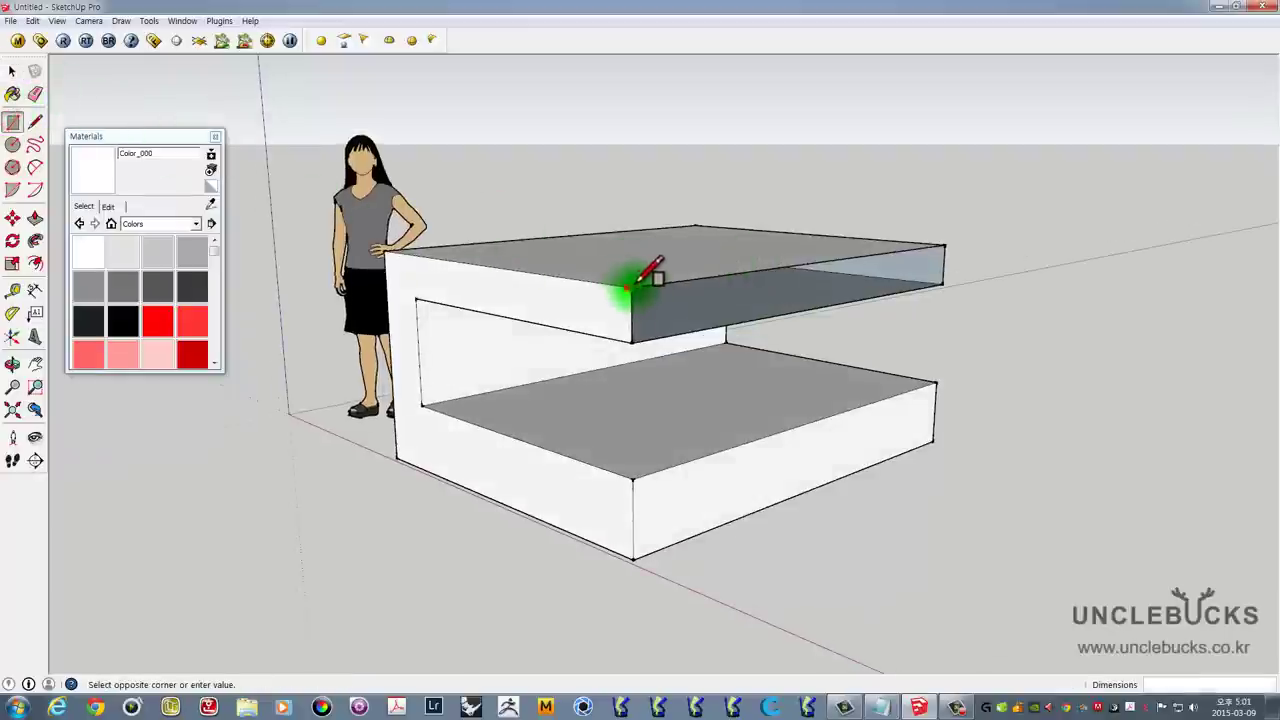
pyautogui.click(960, 276)
pyautogui.moveTo(837, 294); pyautogui.dragTo(972, 250, button='middle')
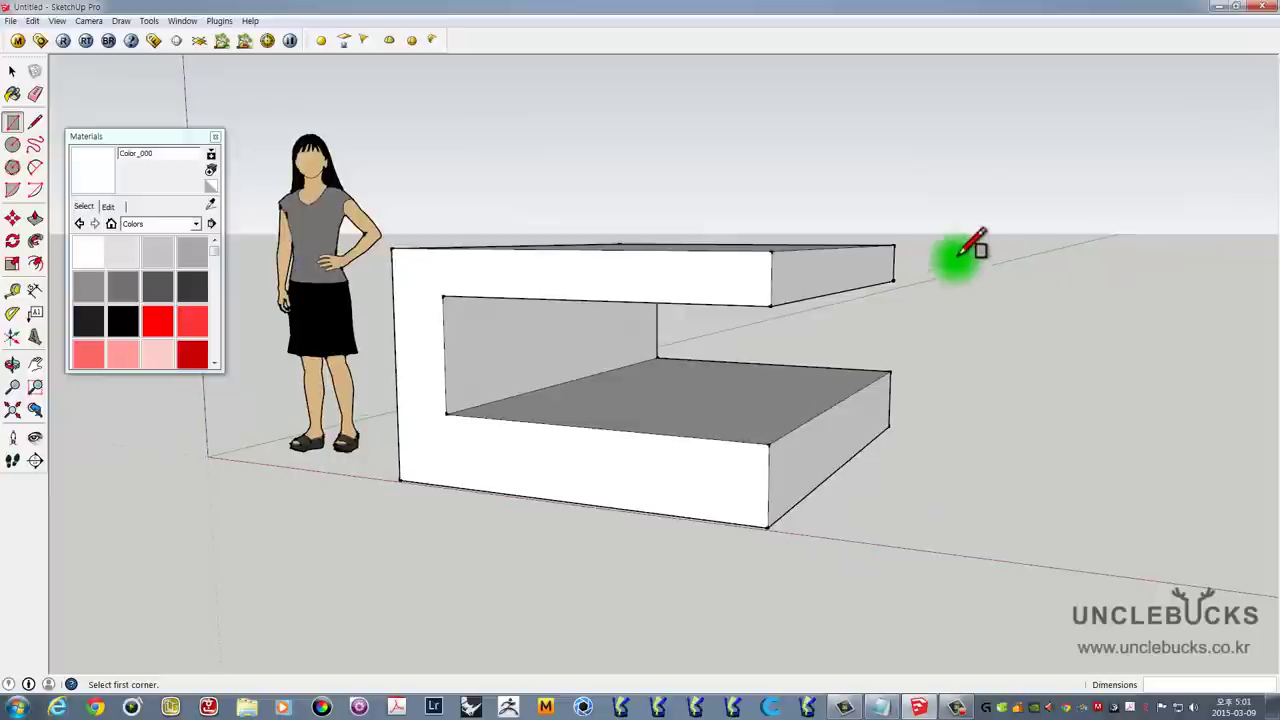
# Step: Reverse the new end face so its white side faces outward
pyautogui.press('space')
pyautogui.click(843, 270)
pyautogui.rightClick(834, 261)
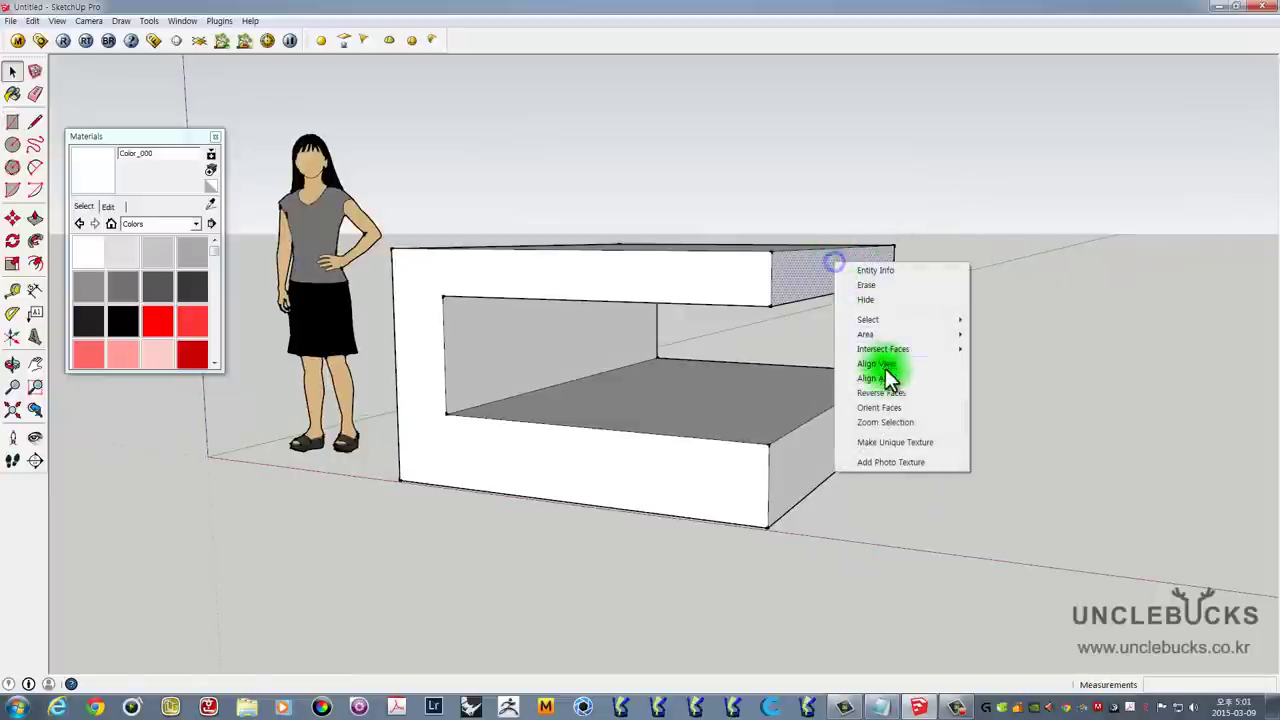
pyautogui.moveTo(886, 400)
pyautogui.mouseDown(button='middle')
pyautogui.moveTo(769, 316)
pyautogui.moveTo(671, 286)
pyautogui.mouseUp(button='middle')
pyautogui.click(769, 316)
pyautogui.rightClick(769, 316)
pyautogui.click(808, 449)
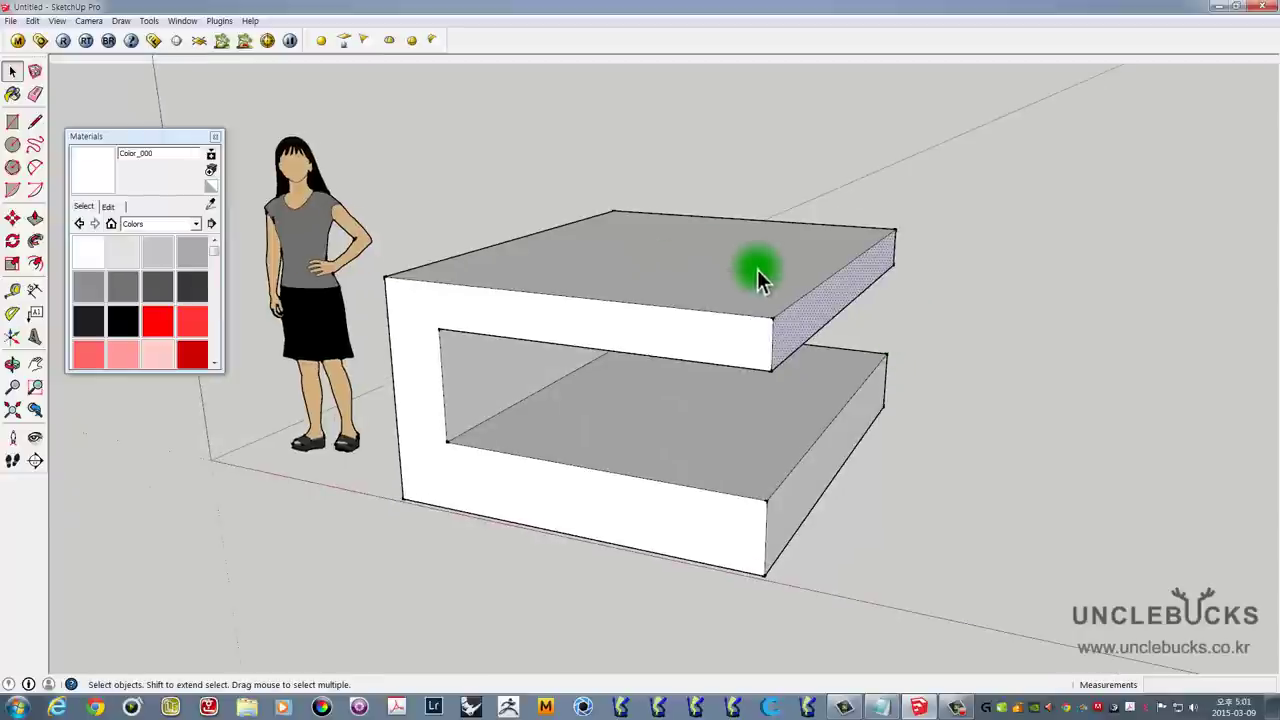
pyautogui.moveTo(883, 273); pyautogui.dragTo(784, 285, button='middle')
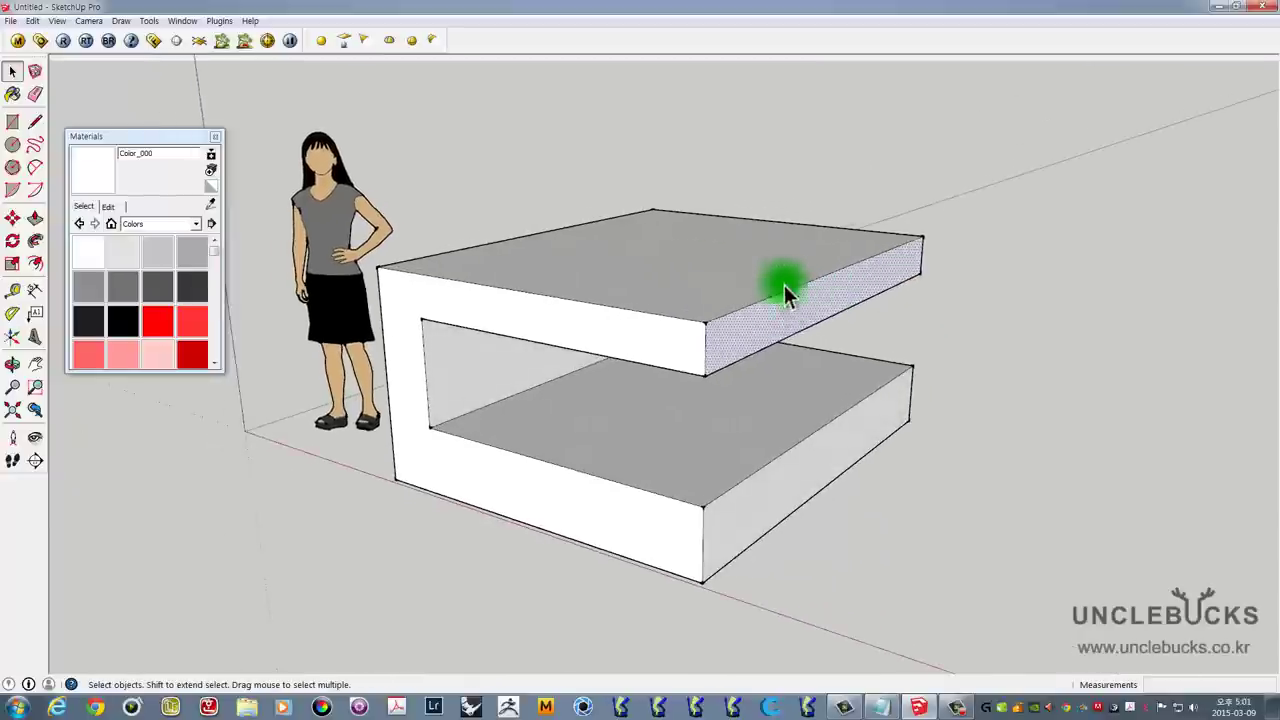
pyautogui.rightClick(764, 308)
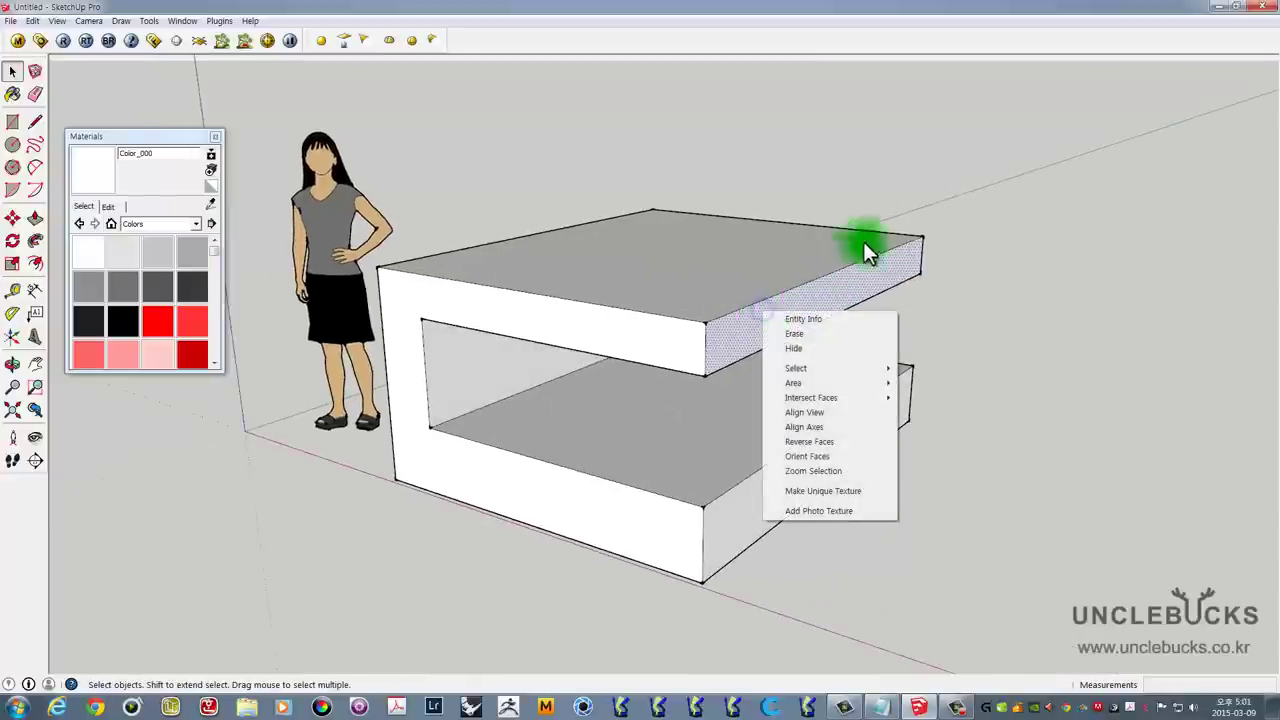
pyautogui.click(938, 212)
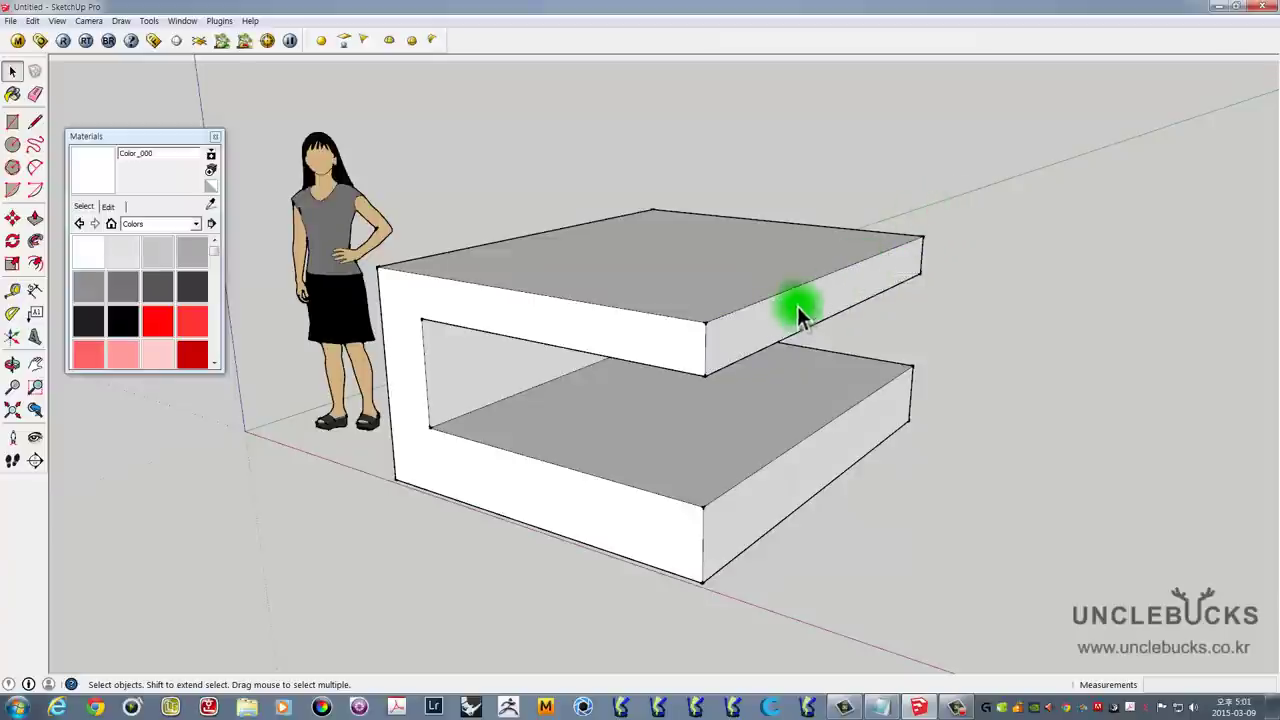
pyautogui.moveTo(797, 306); pyautogui.dragTo(812, 252, button='middle')
pyautogui.moveTo(812, 252)
pyautogui.mouseDown()
pyautogui.moveTo(934, 211)
pyautogui.moveTo(949, 303)
pyautogui.moveTo(860, 354)
pyautogui.moveTo(813, 360)
pyautogui.mouseUp()
pyautogui.moveTo(813, 360); pyautogui.dragTo(796, 360, button='middle')
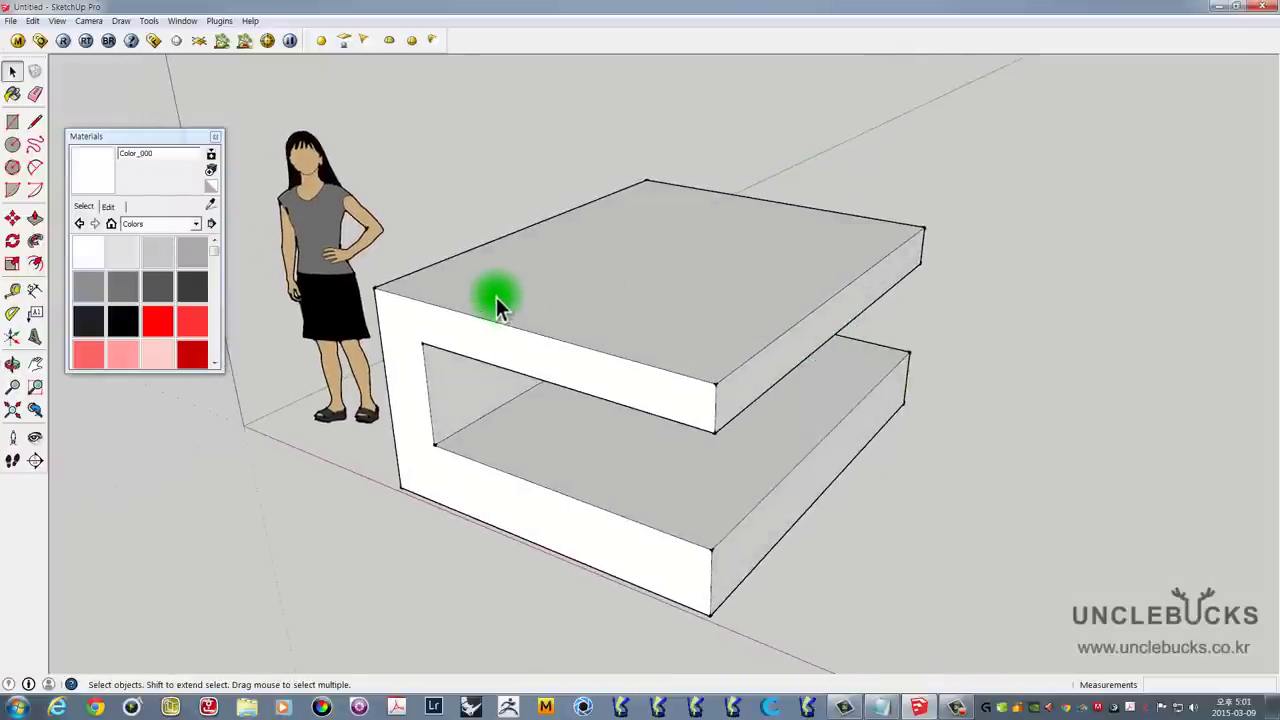
pyautogui.moveTo(496, 297)
pyautogui.mouseDown(button='middle')
pyautogui.moveTo(566, 251)
pyautogui.moveTo(706, 206)
pyautogui.moveTo(803, 194)
pyautogui.moveTo(763, 218)
pyautogui.moveTo(1196, 527)
pyautogui.mouseUp(button='middle')
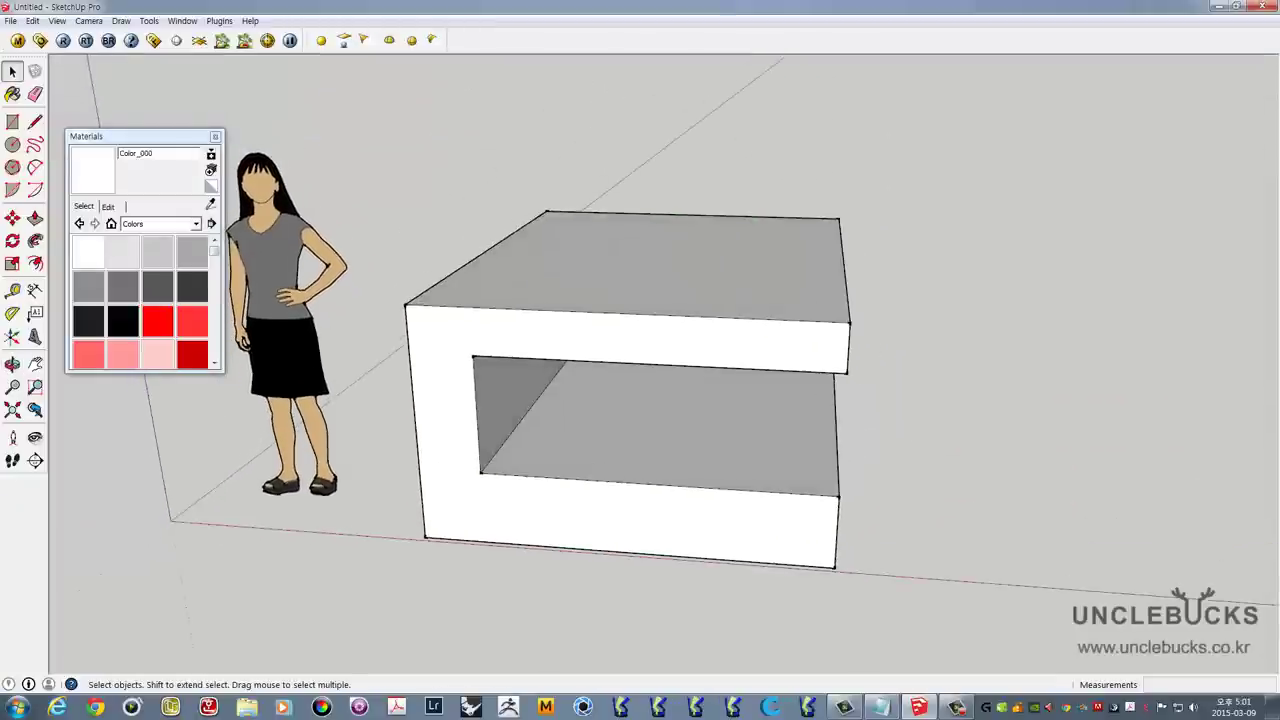